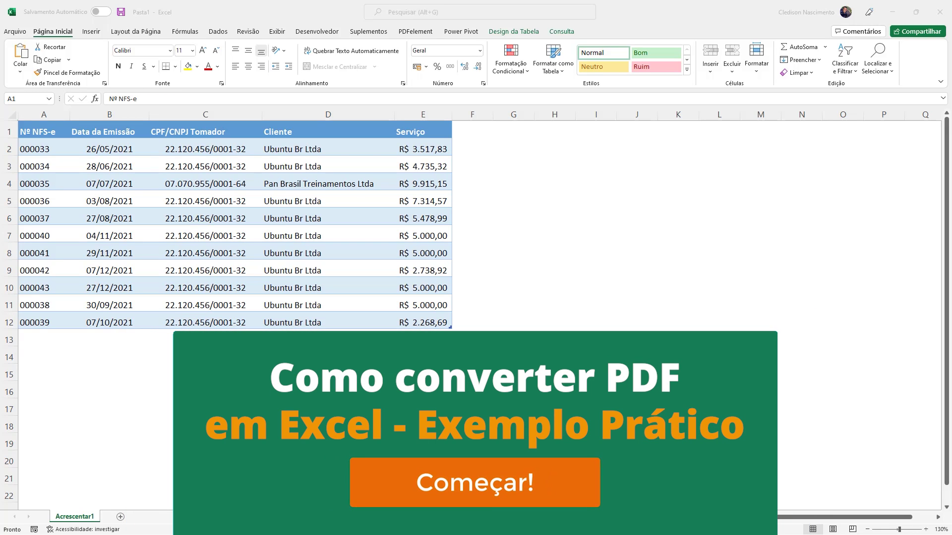
- Return the invoice table view to cell A1, then switch to the invoice PDF in PDFelement
click(64, 138)
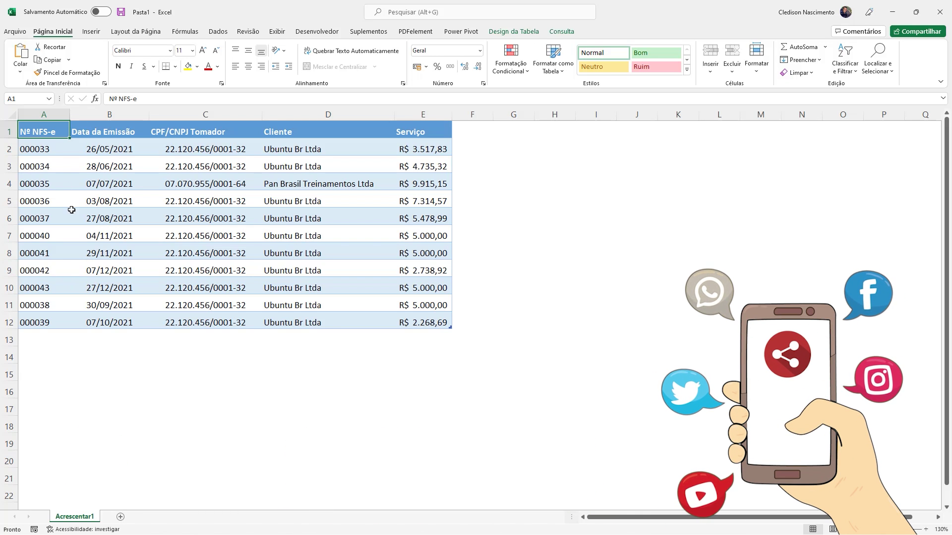
click(121, 179)
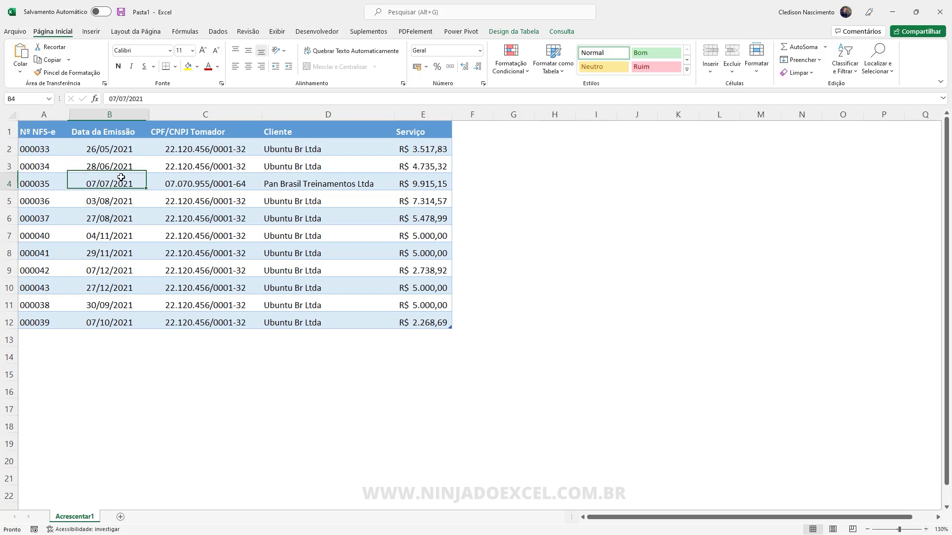
ctrl+scroll(118, 180, up, 3)
key(ctrl+Home)
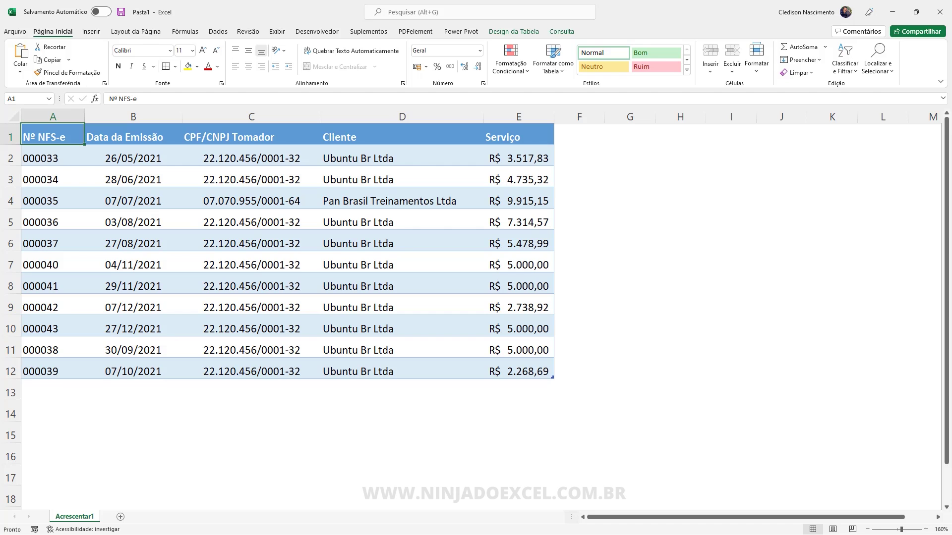
key(alt+Tab)
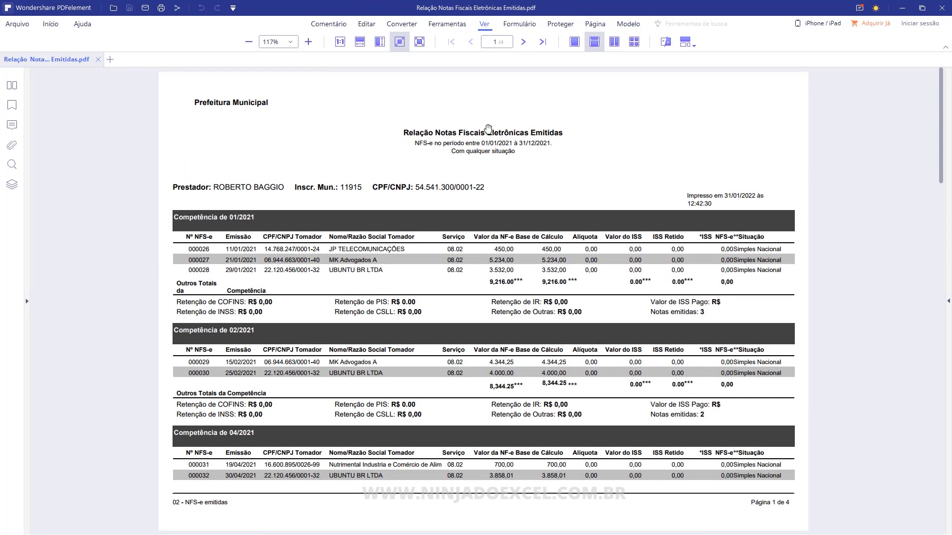
- Browse the 2021 invoice report's monthly sections, then minimize PDFelement to return to Excel
scroll(401, 153, down, 1)
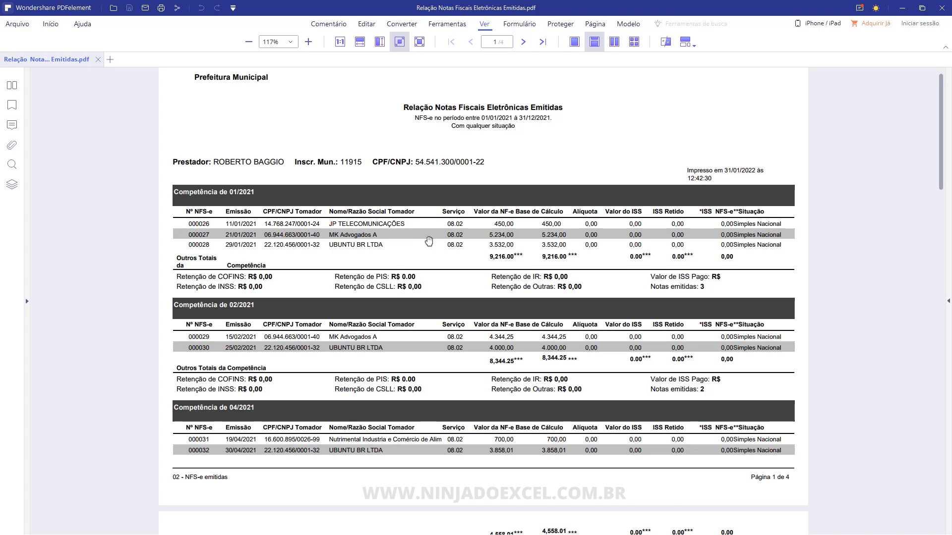
scroll(387, 261, down, 1)
scroll(386, 261, down, 1)
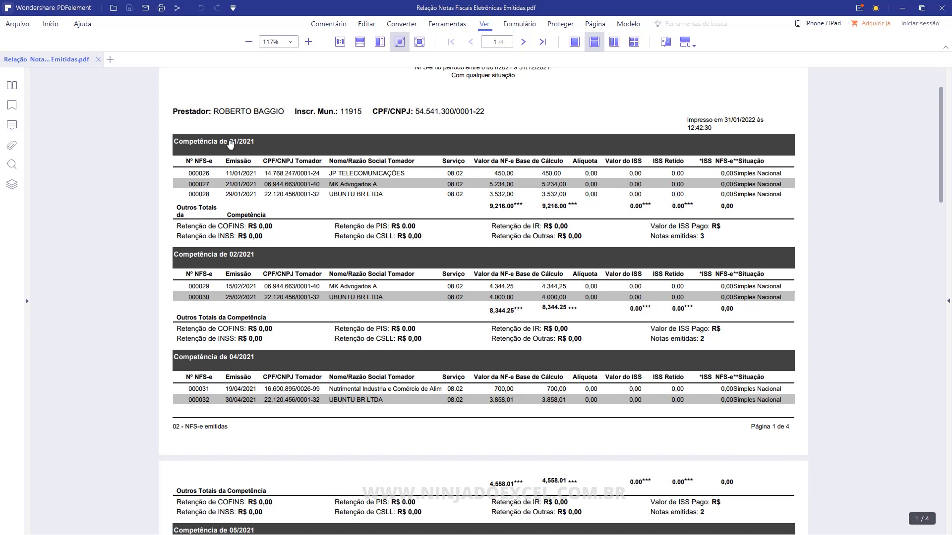
scroll(247, 248, down, 12)
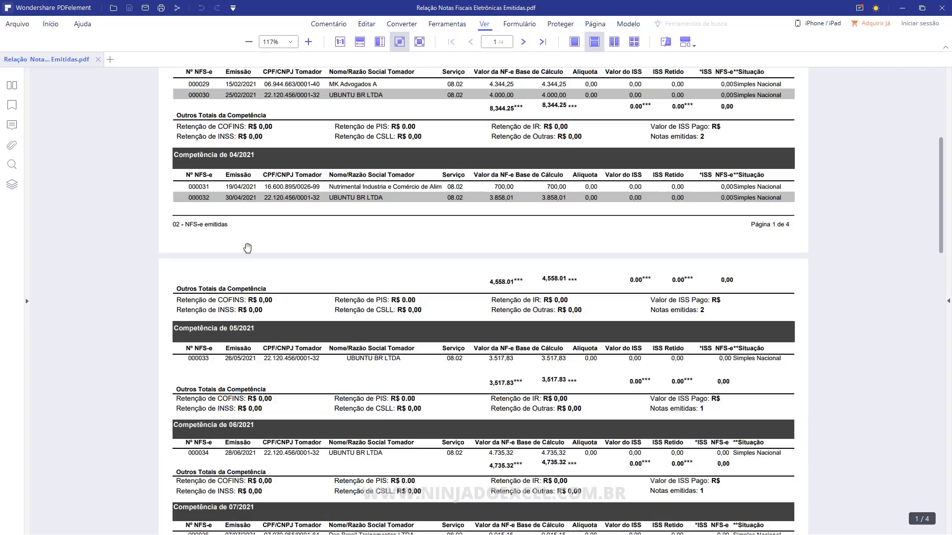
scroll(333, 304, down, 12)
scroll(362, 302, down, 12)
scroll(362, 302, down, 12)
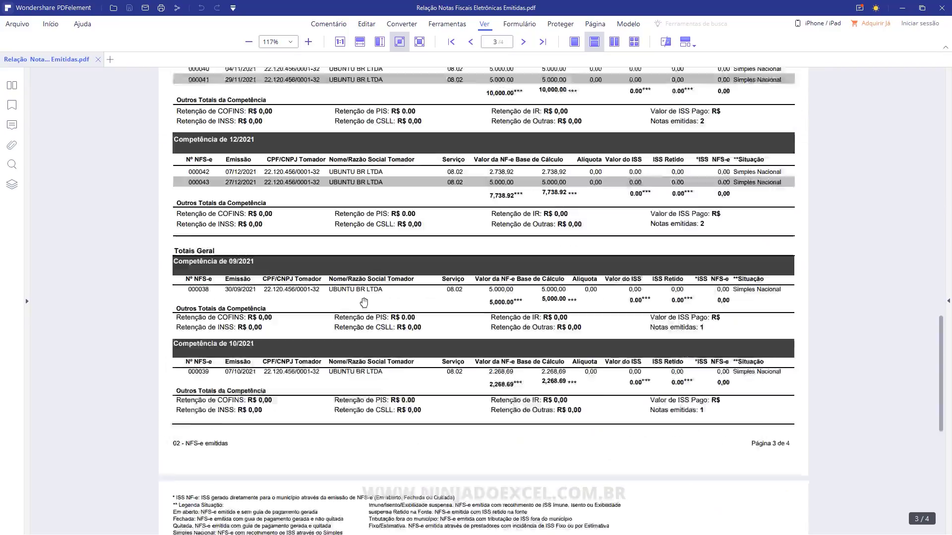
scroll(366, 303, down, 12)
scroll(374, 276, up, 3)
scroll(374, 275, up, 20)
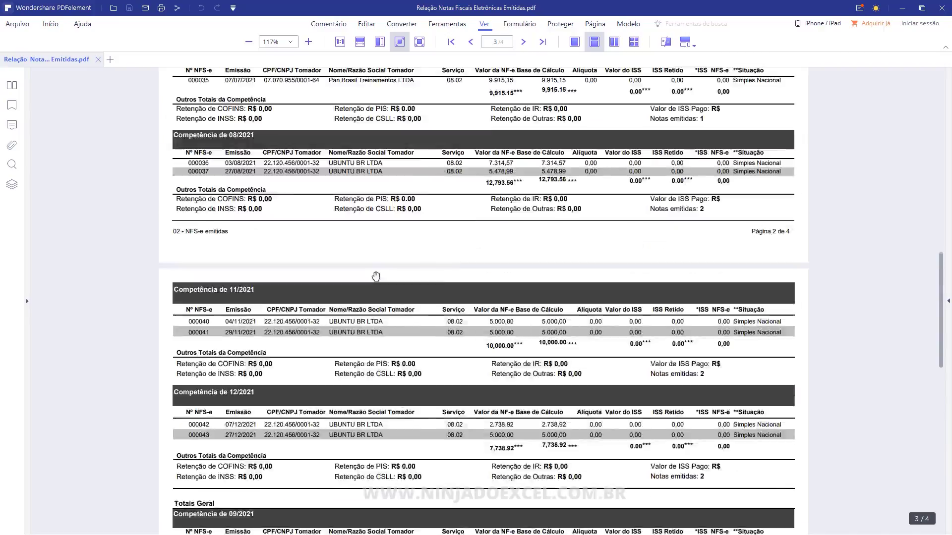
scroll(377, 274, up, 7)
scroll(377, 275, up, 3)
click(902, 7)
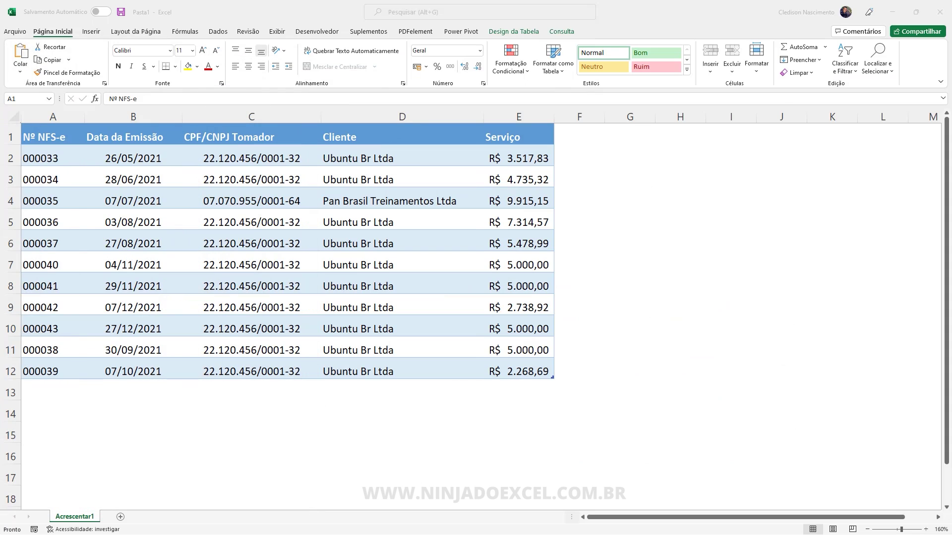
- Create the new blank workbook Pasta4 with Ctrl+N from the invoice table
click(58, 139)
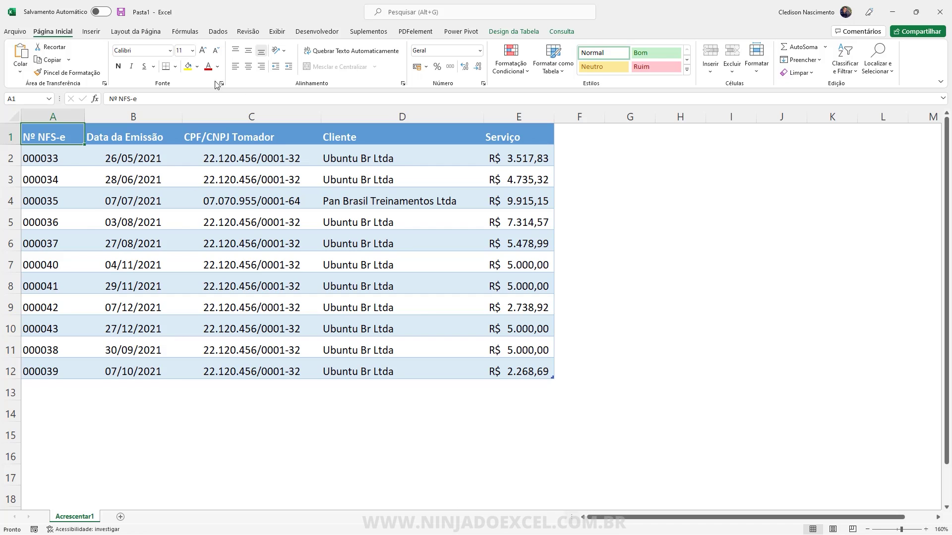
click(246, 212)
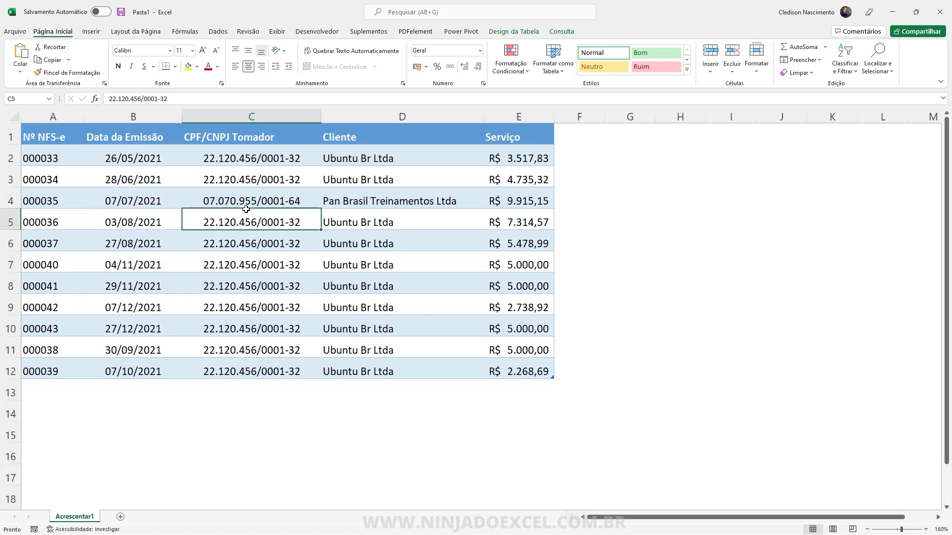
key(ctrl+n)
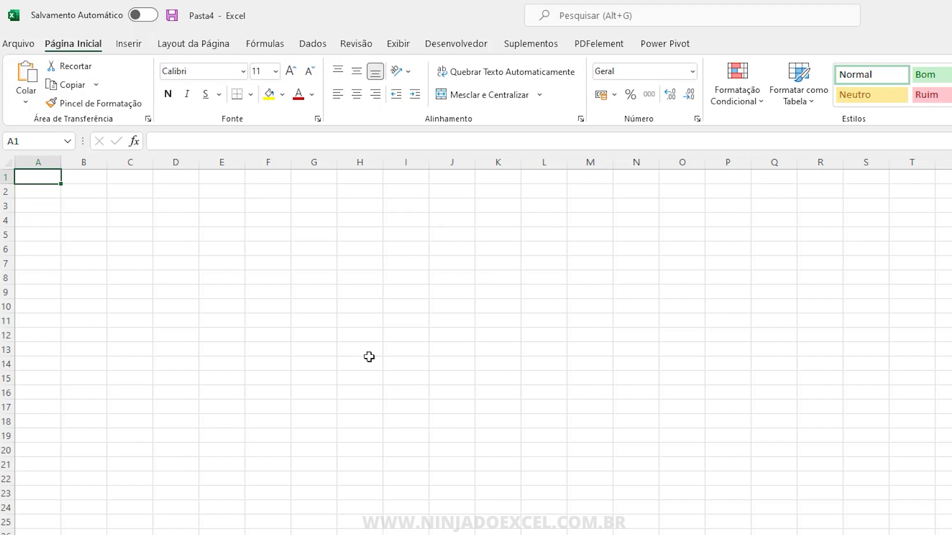
- Import the 'Relação Notas Fiscais Eletrônicas Emitidas' PDF through Obter Dados > De Arquivo > De PDF
click(318, 45)
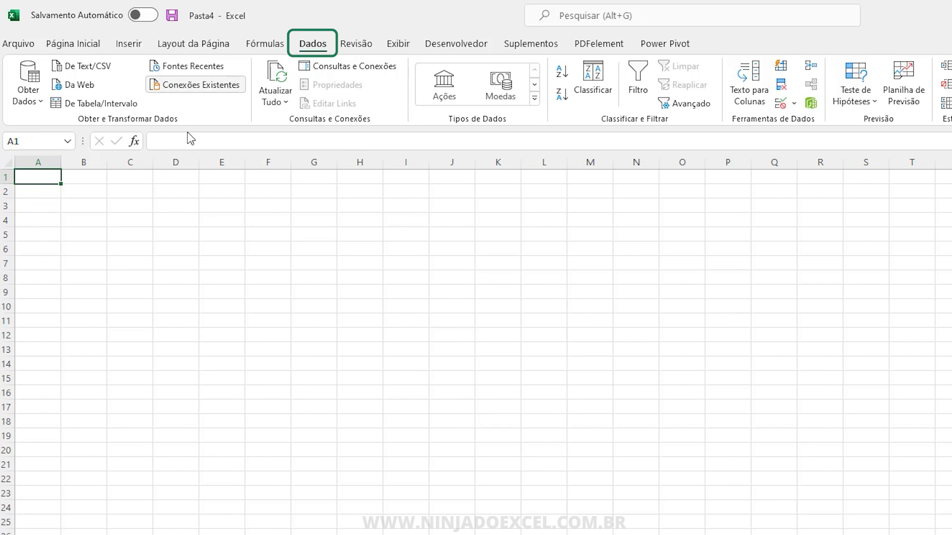
click(42, 101)
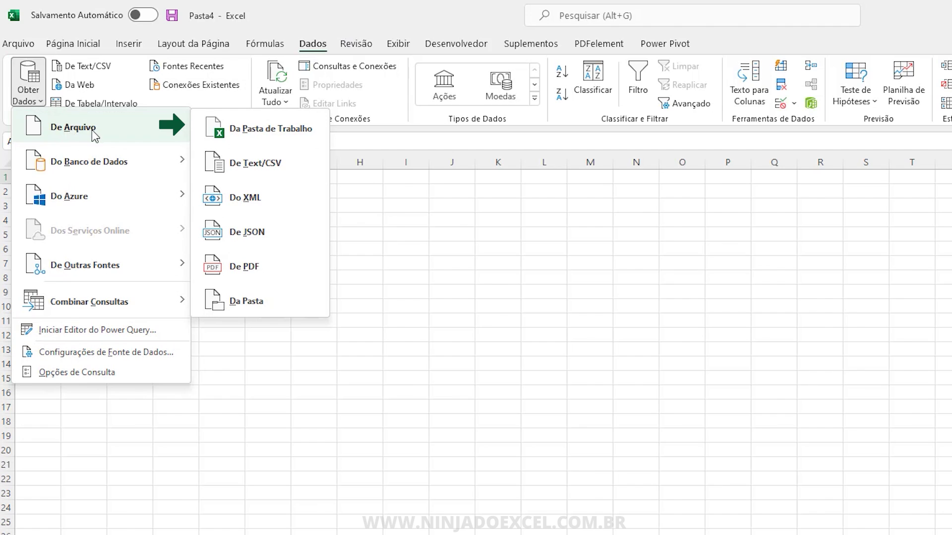
mouse_move(90, 127)
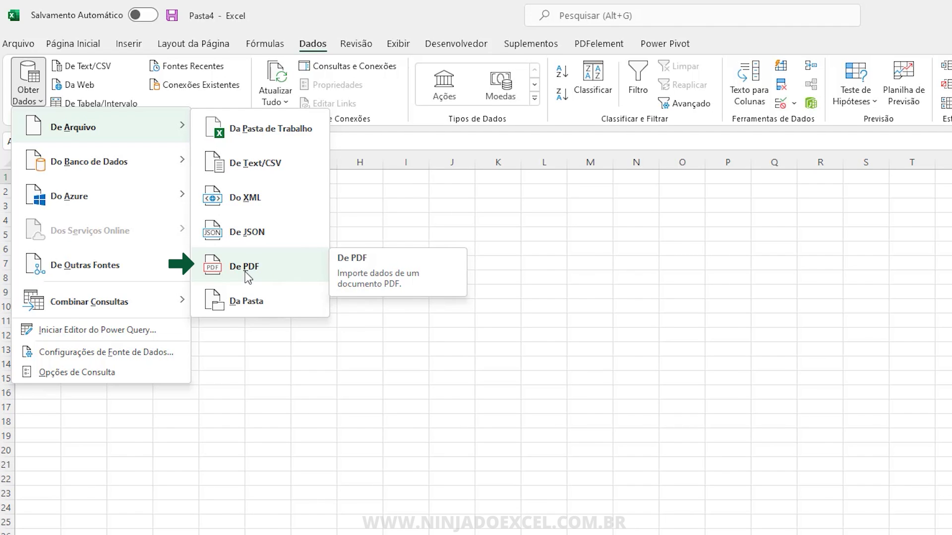
click(285, 270)
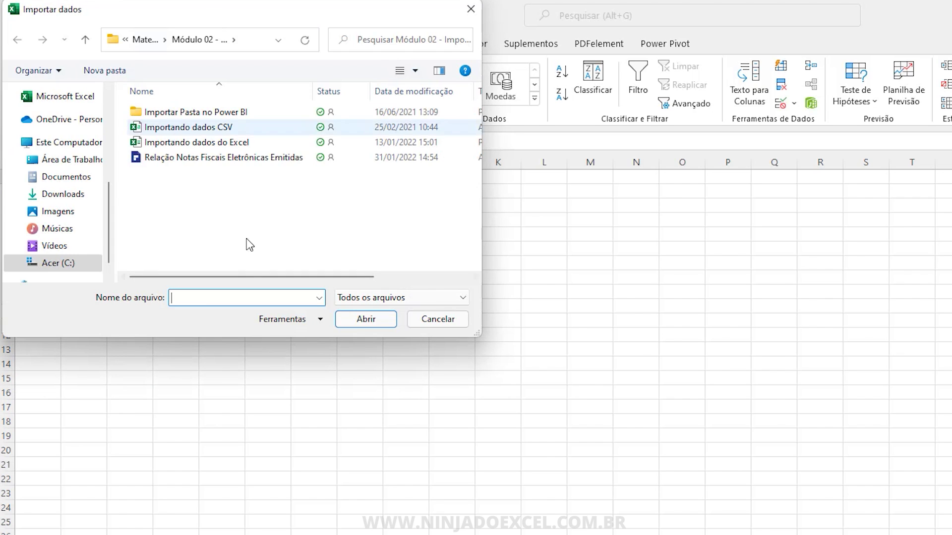
click(203, 158)
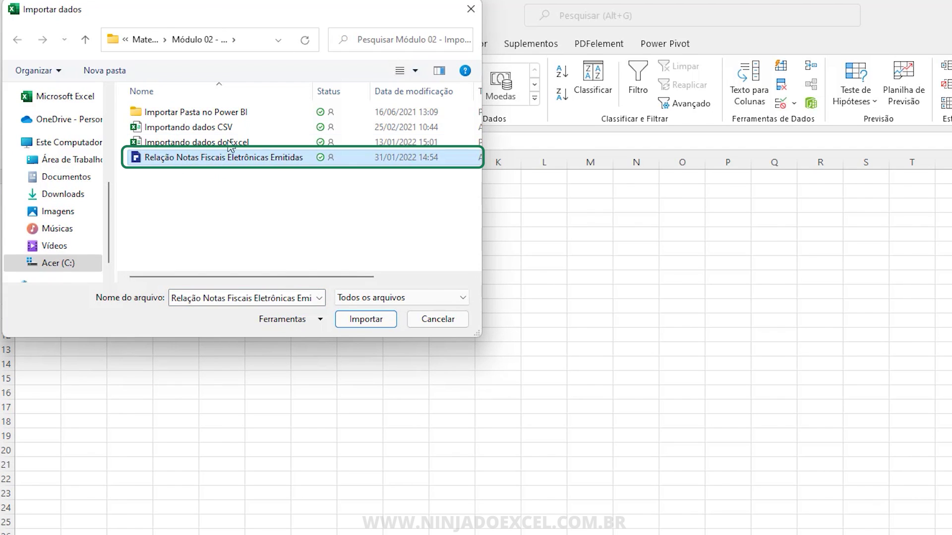
click(368, 321)
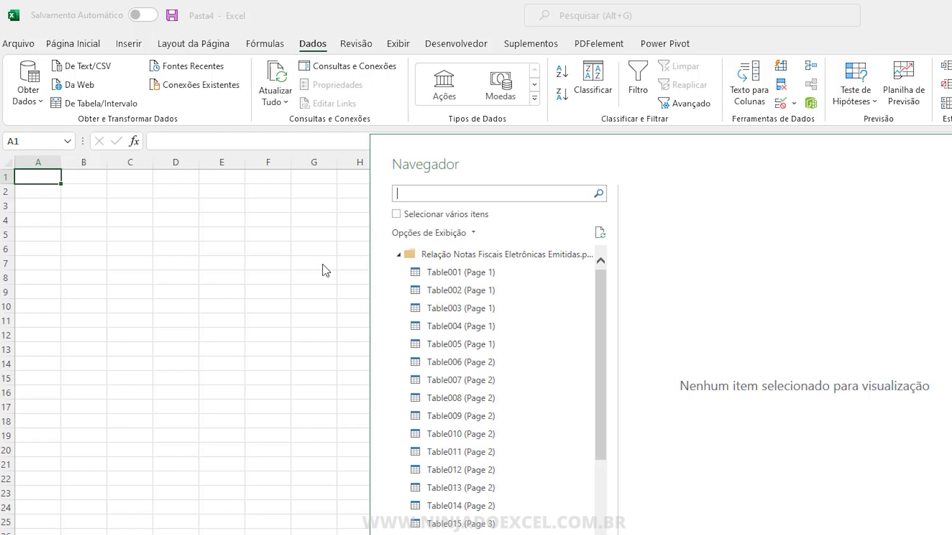
- Enable Selecionar vários itens in the Navigator, leaving Table001 unchecked
click(490, 272)
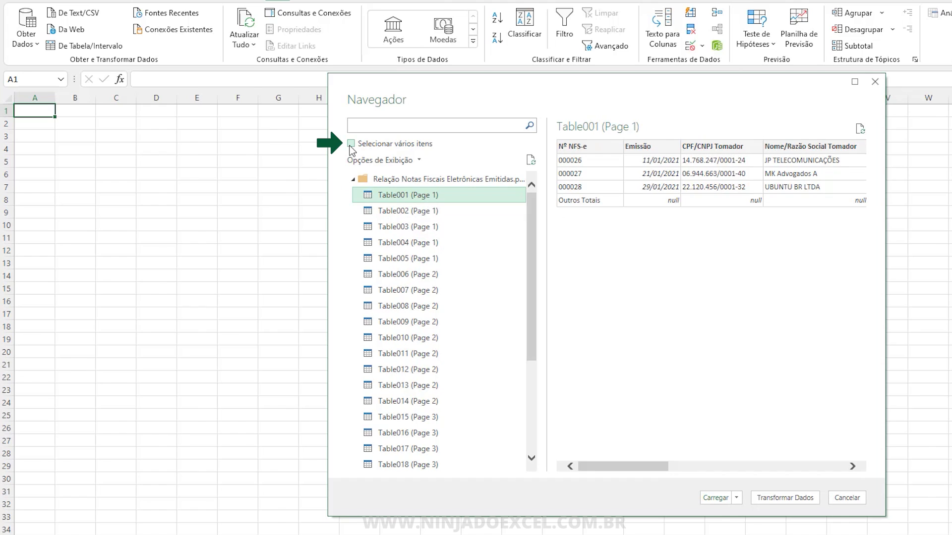
click(351, 143)
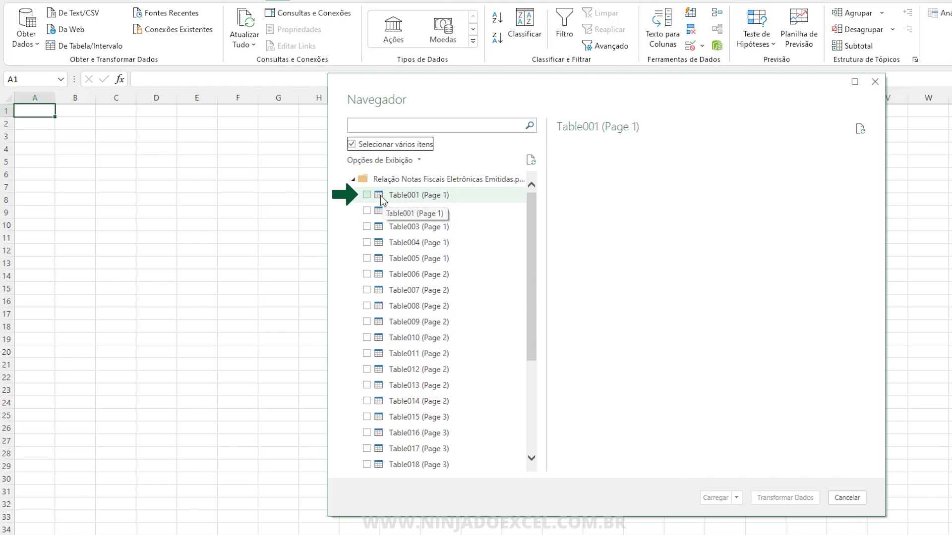
click(439, 195)
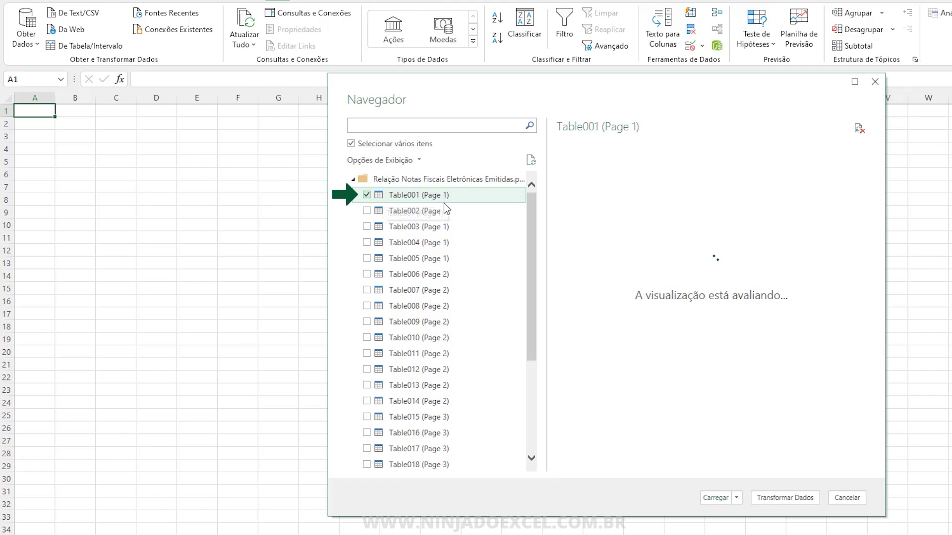
click(407, 196)
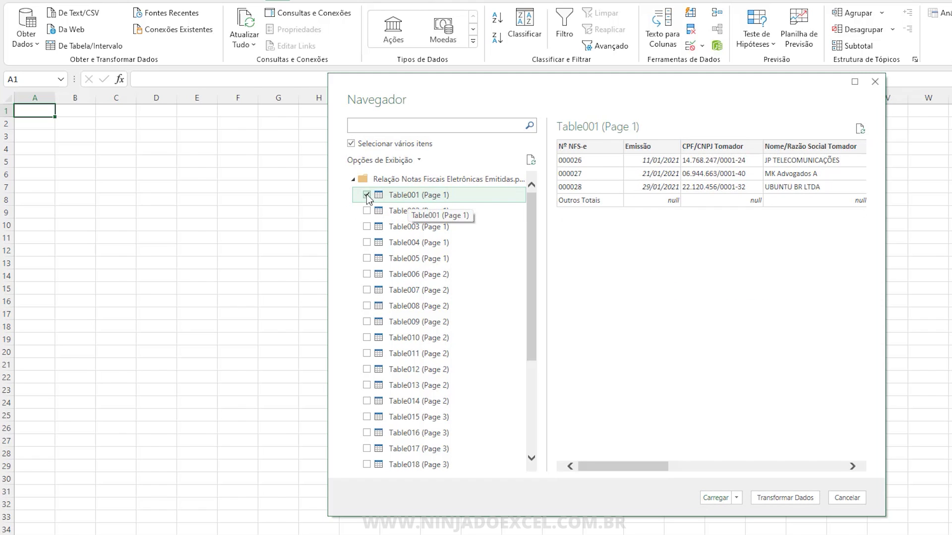
scroll(425, 210, down, 1)
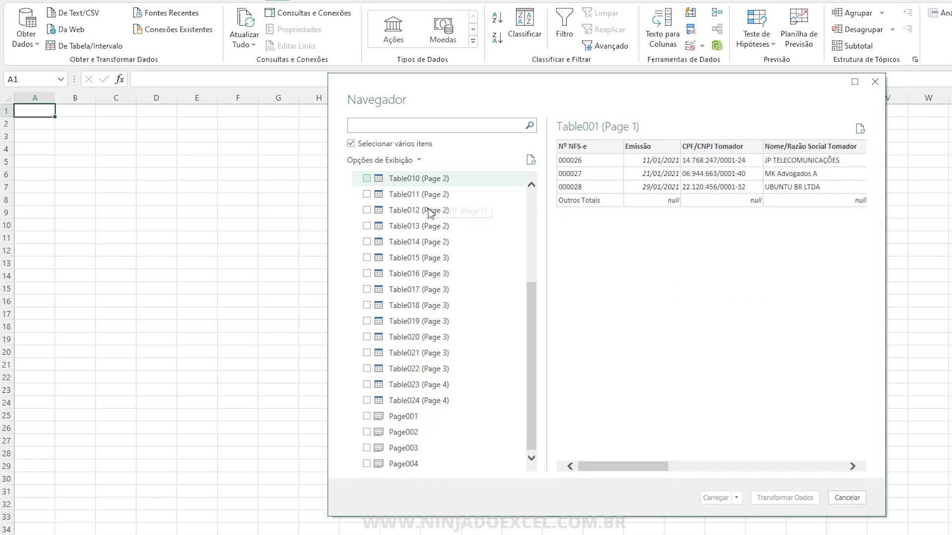
scroll(412, 298, down, 3)
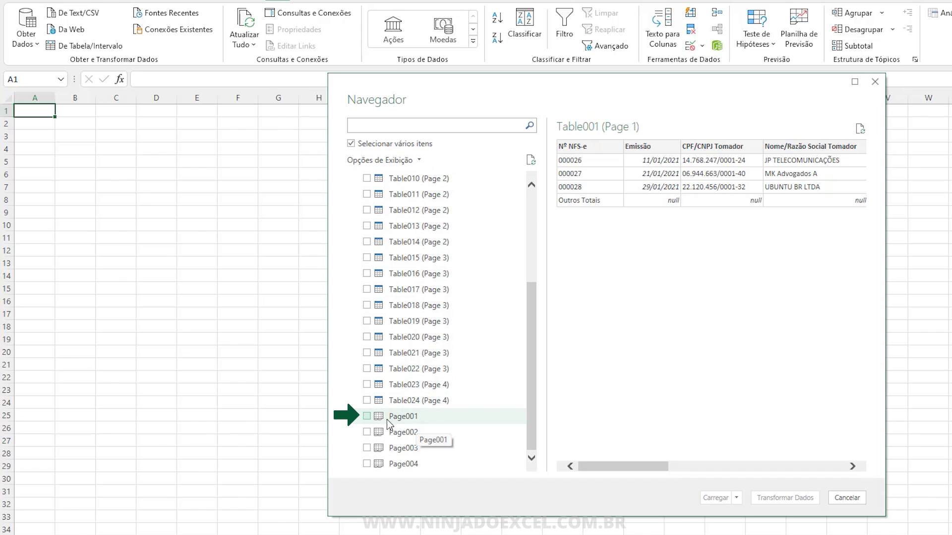
- Check Page001, Page002 and Page003 and send them to Power Query with Transformar Dados
click(367, 417)
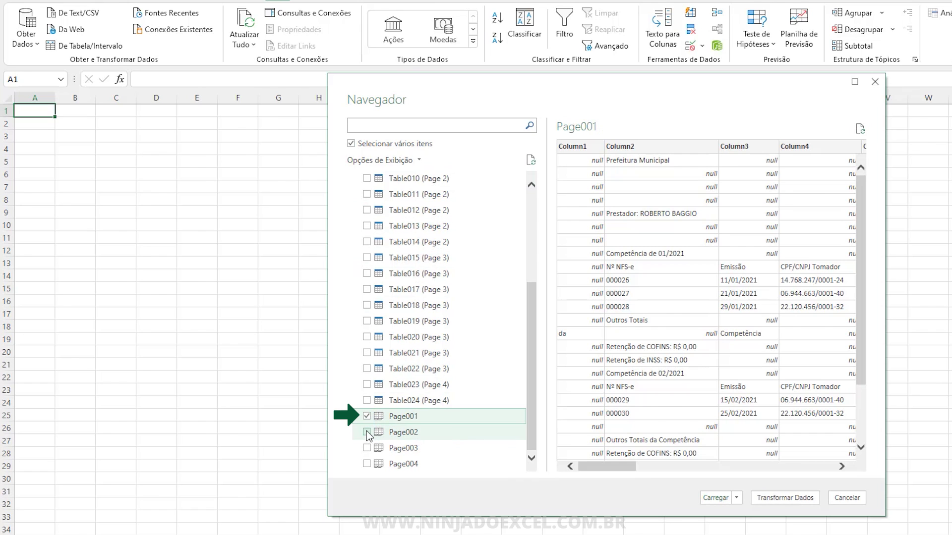
click(367, 447)
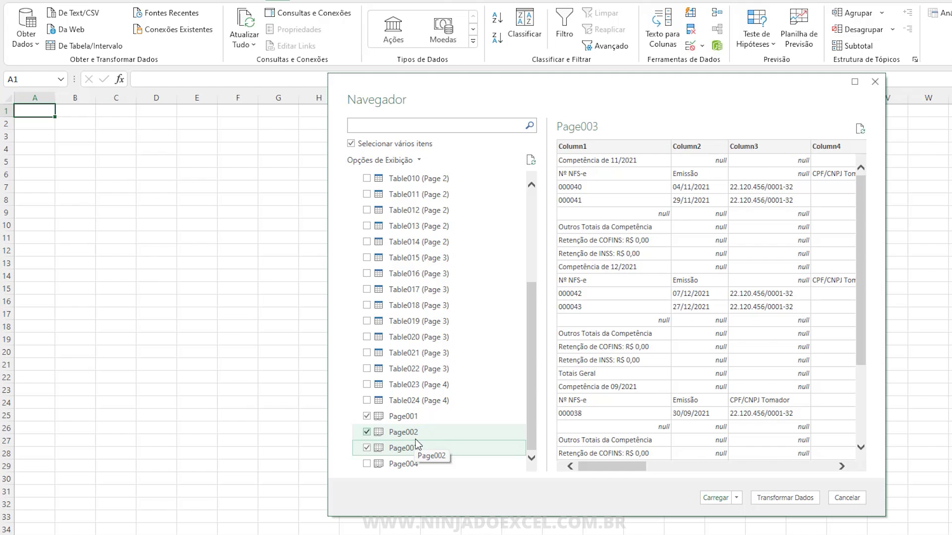
click(367, 432)
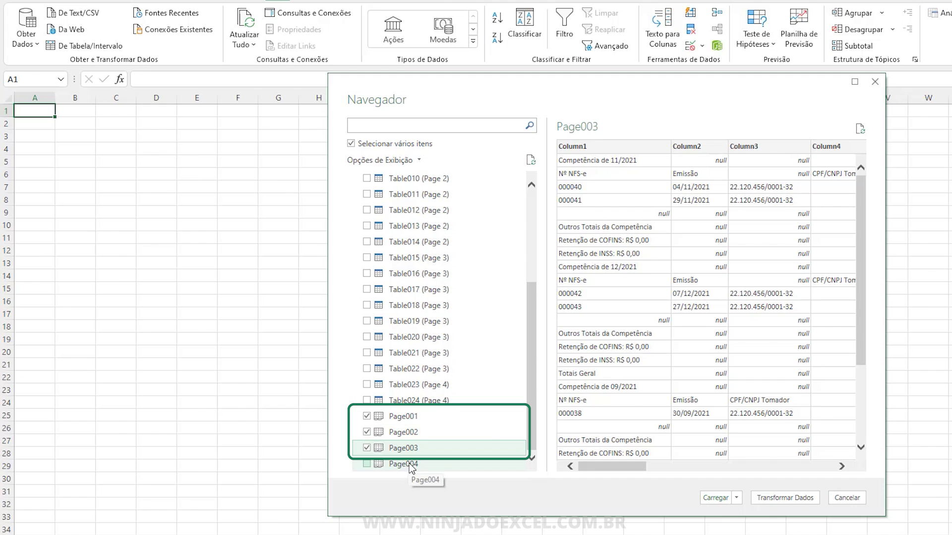
click(409, 466)
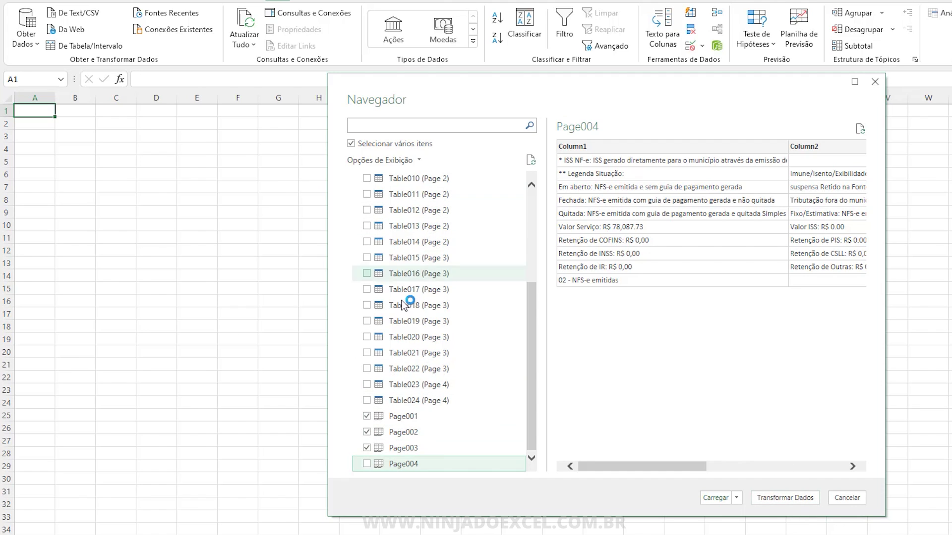
scroll(391, 213, up, 4)
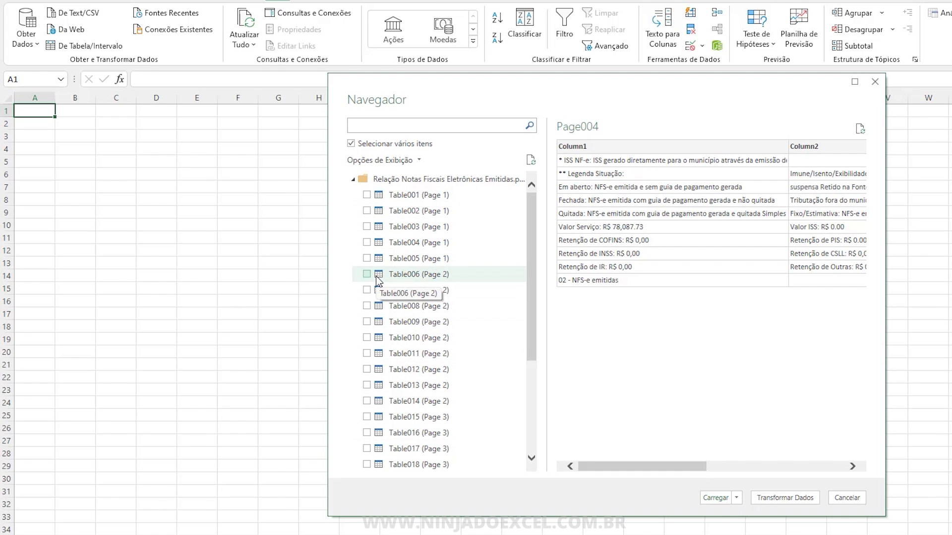
scroll(392, 280, down, 3)
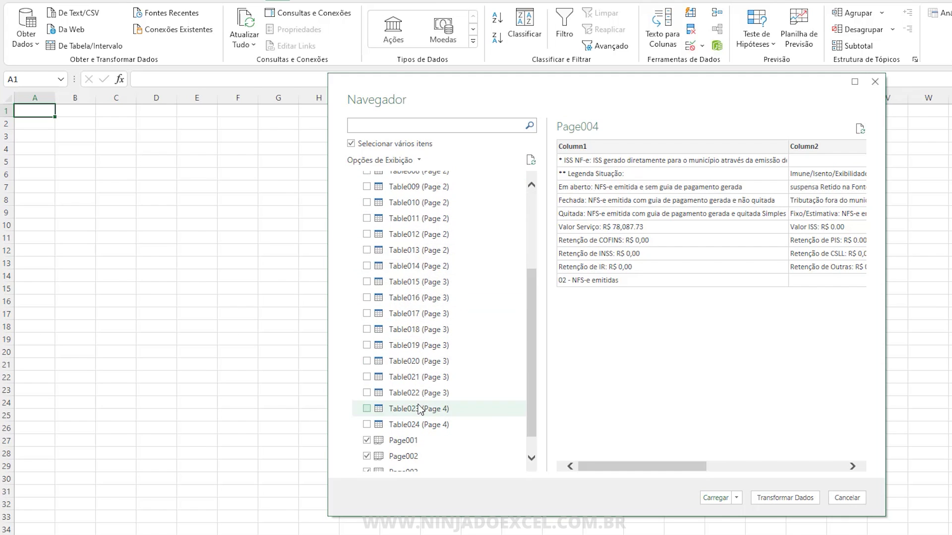
scroll(426, 397, down, 1)
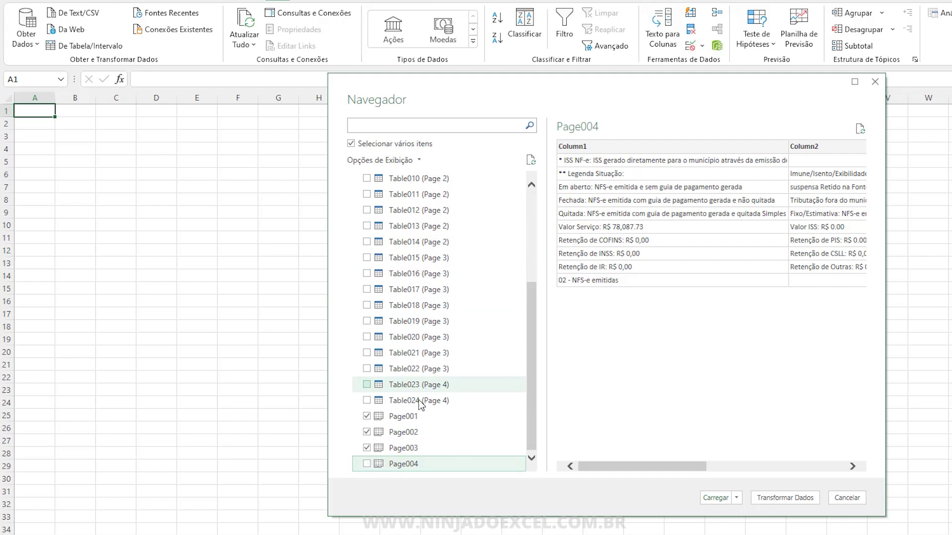
click(784, 498)
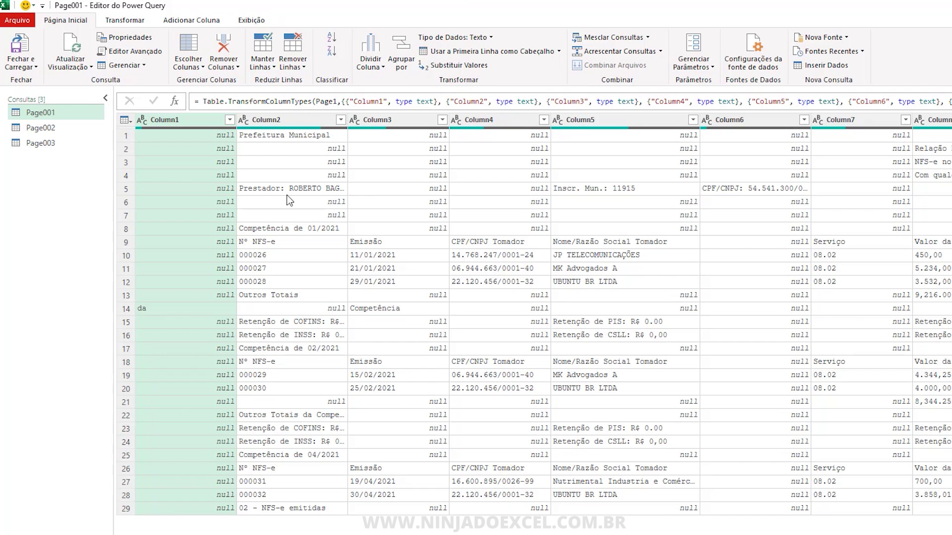
click(55, 129)
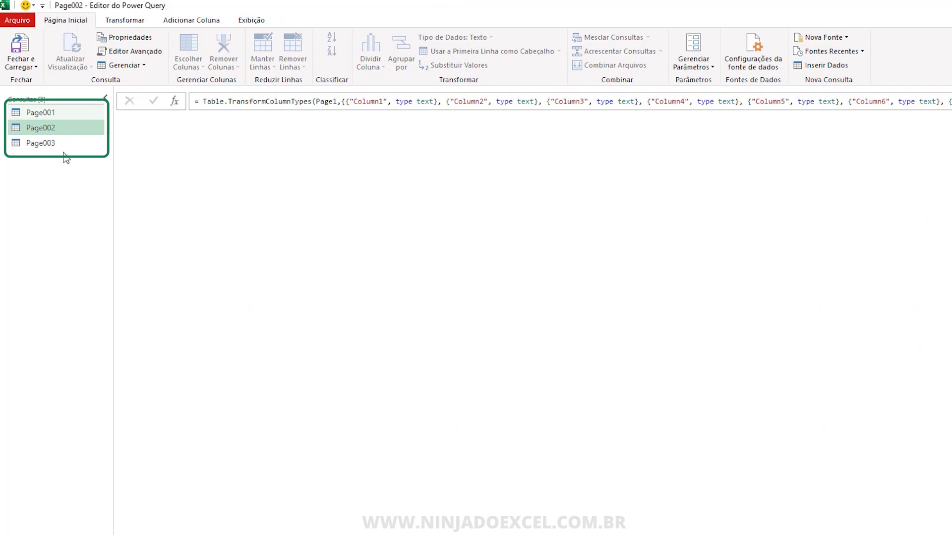
click(63, 114)
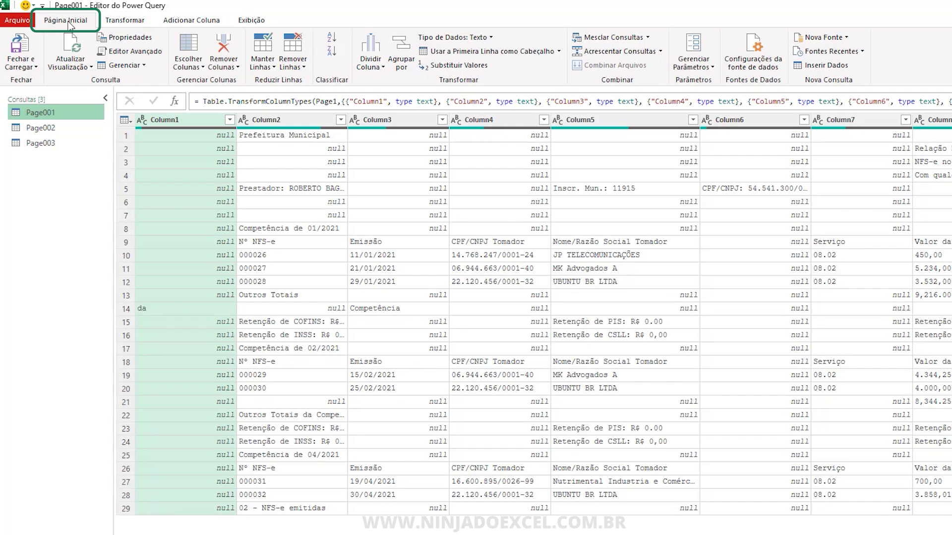
- Remove Page001's top 8 rows and promote the Nº NFS-e row to column headers
click(303, 69)
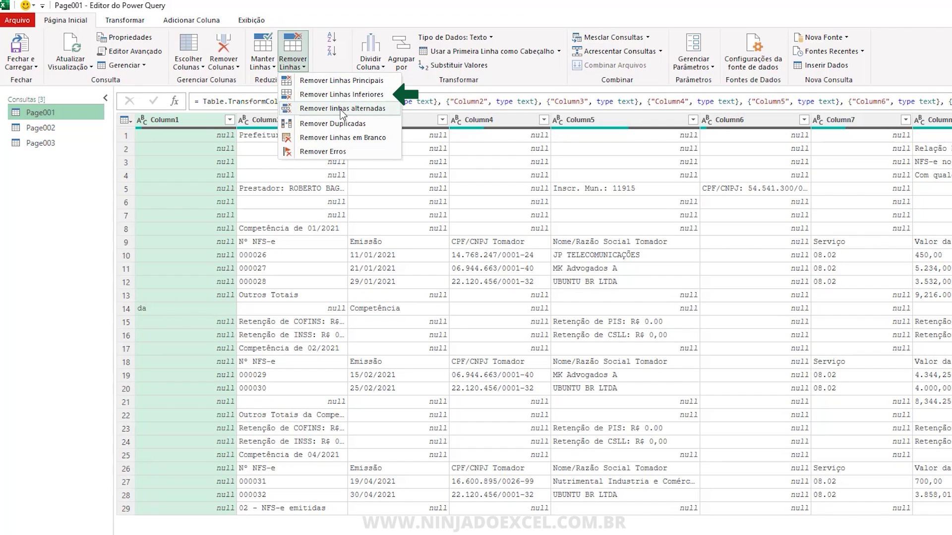
click(341, 82)
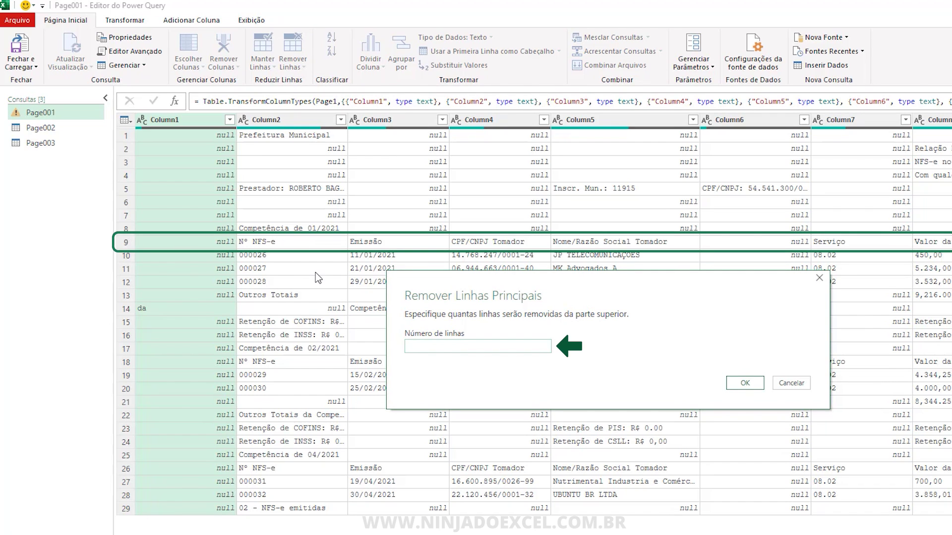
text(8)
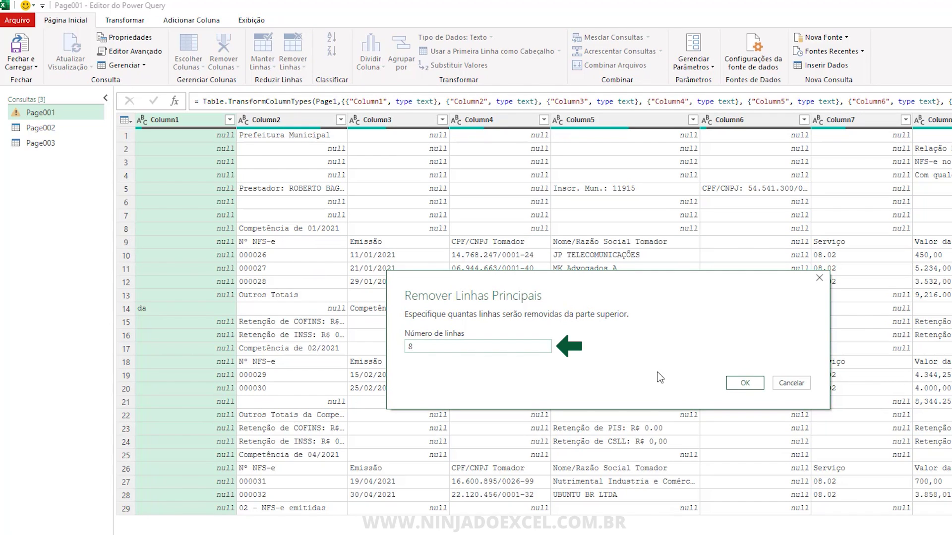
click(745, 383)
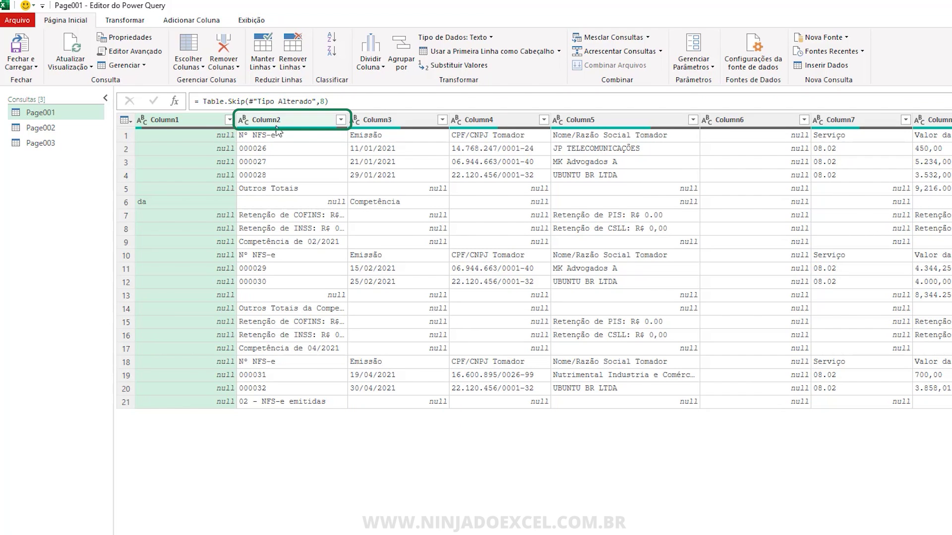
click(126, 120)
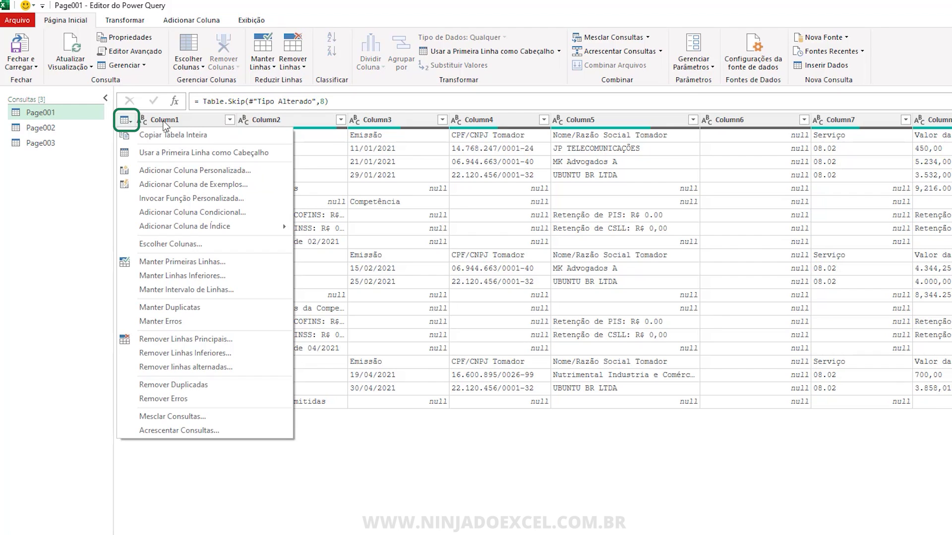
click(186, 154)
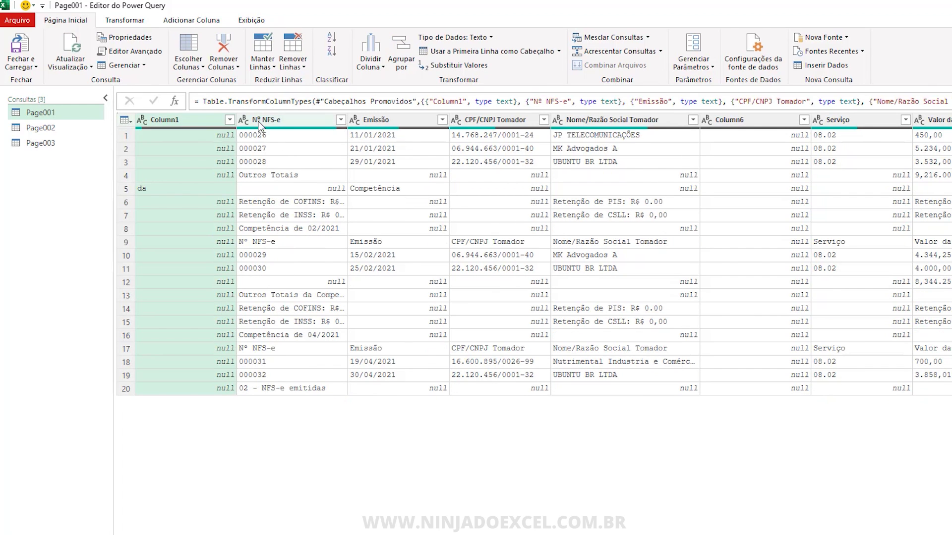
- On Page002, remove the top 5 rows and use the Nº NFS-e row as headers
click(54, 129)
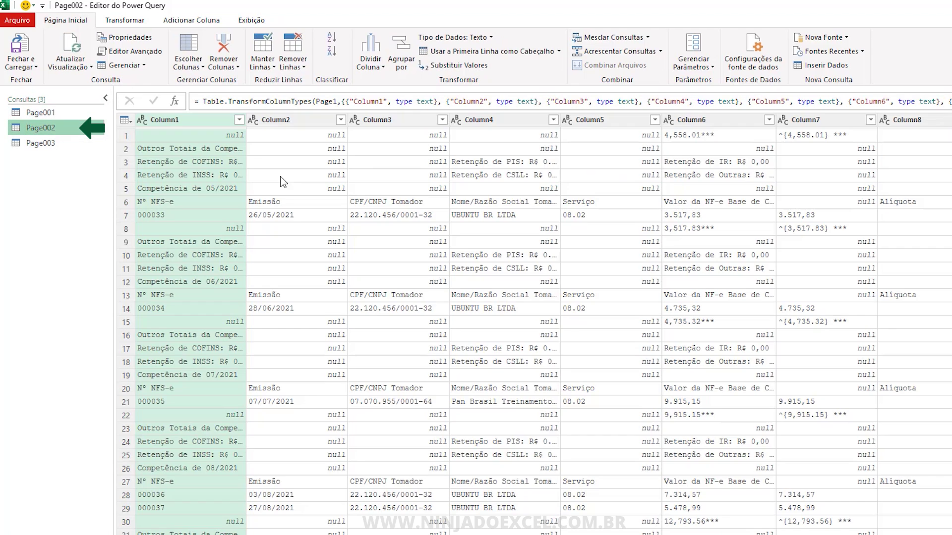
click(307, 67)
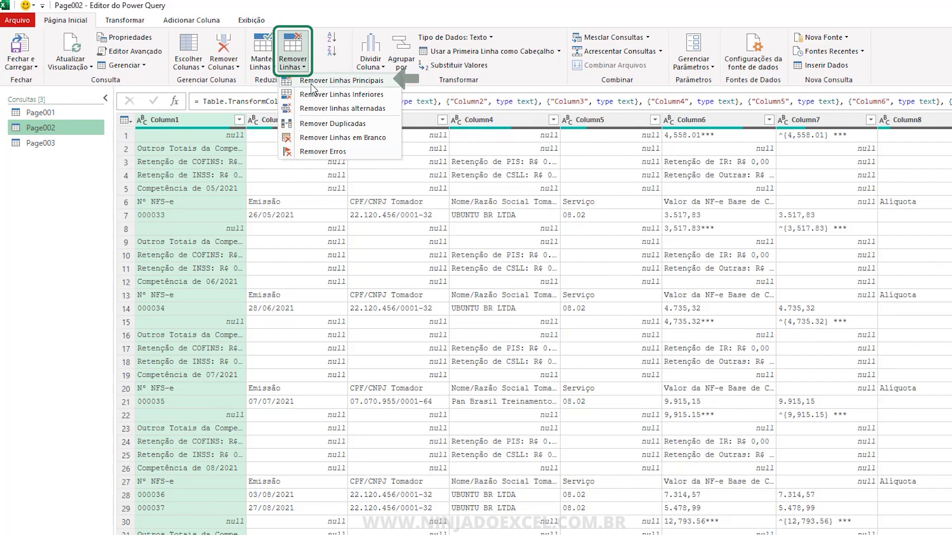
click(311, 81)
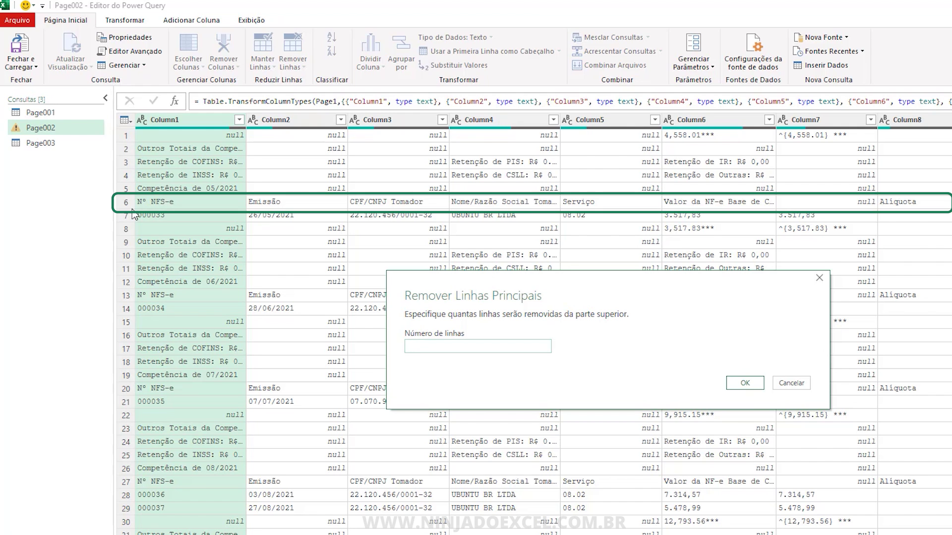
text(5)
key(Return)
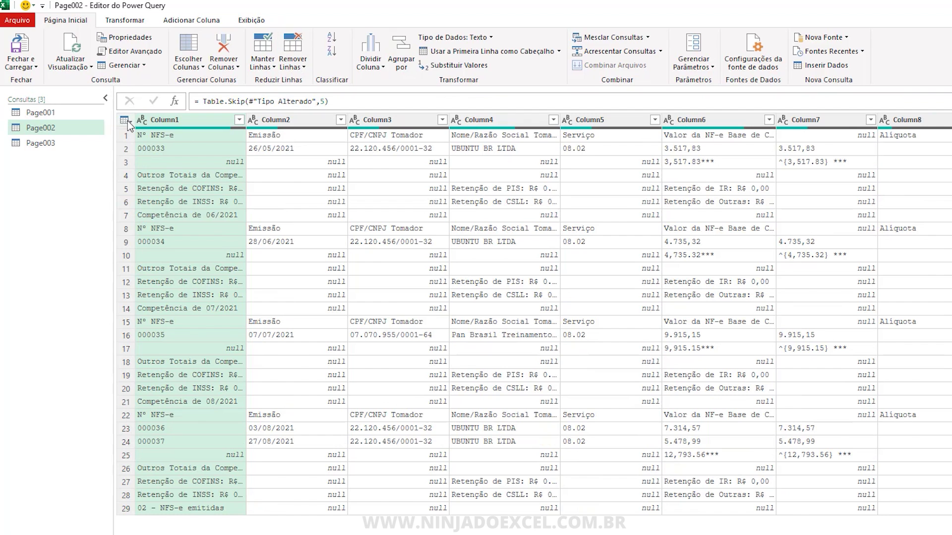
click(125, 120)
click(171, 149)
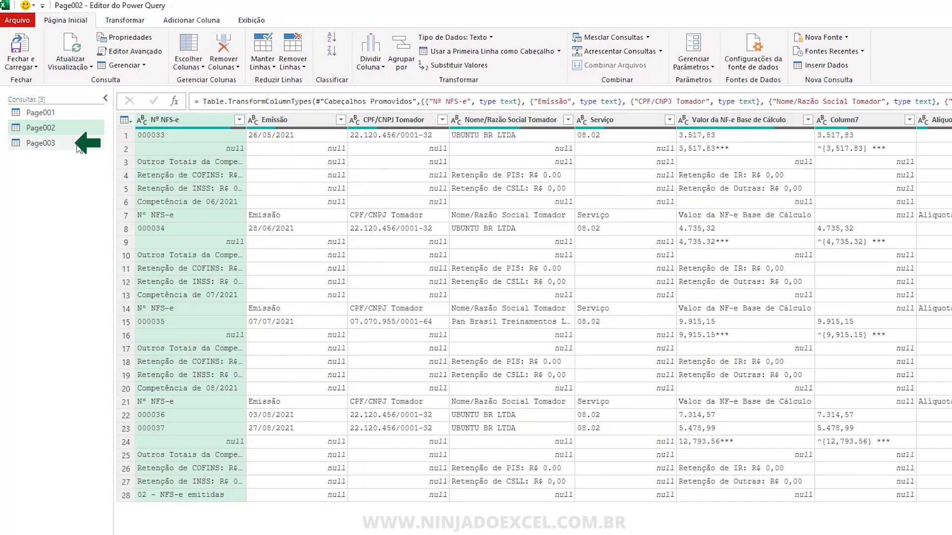
click(41, 142)
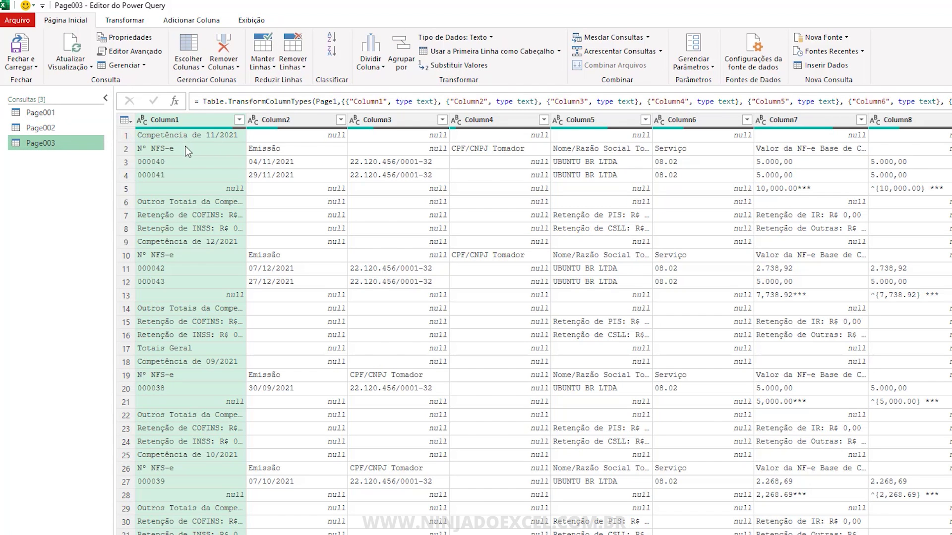
- On Page003, remove the first row and promote the Nº NFS-e row to headers
click(292, 62)
click(341, 80)
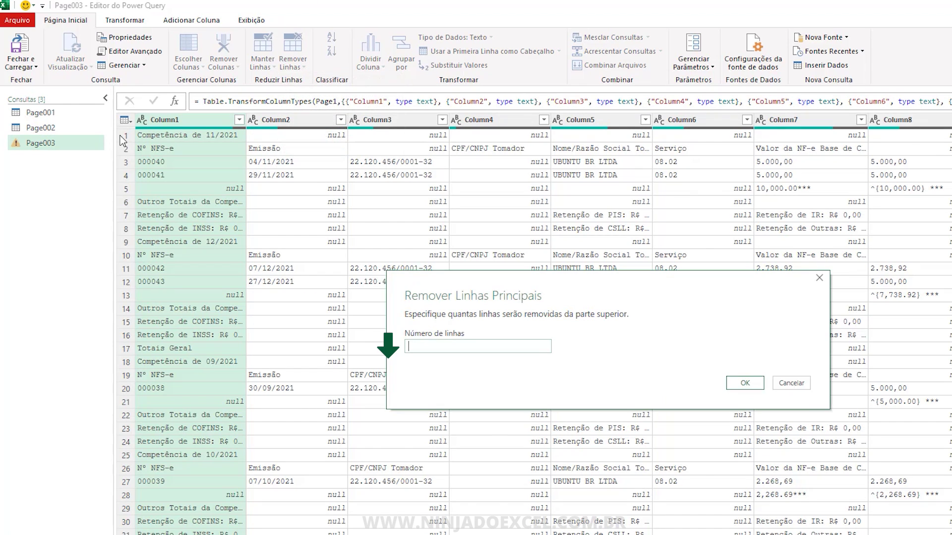
text(1)
click(745, 382)
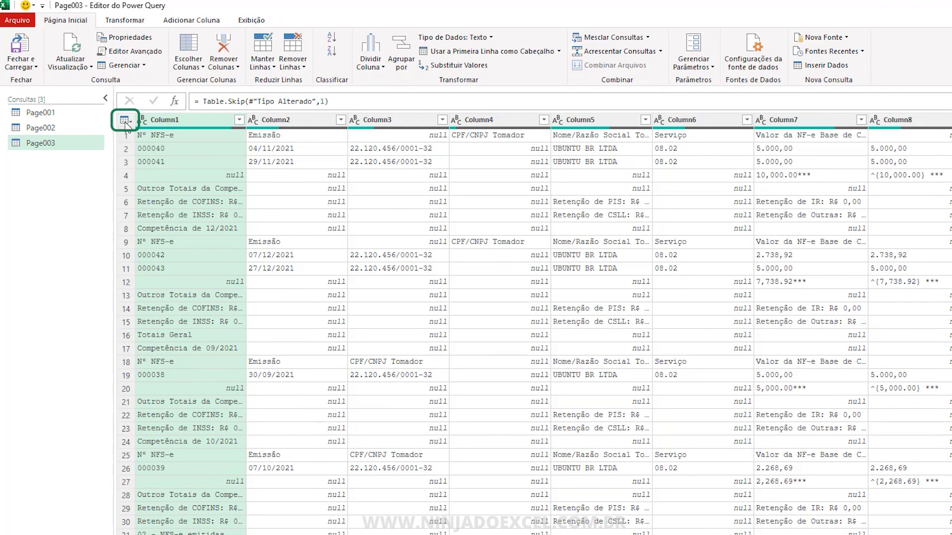
click(125, 120)
click(155, 153)
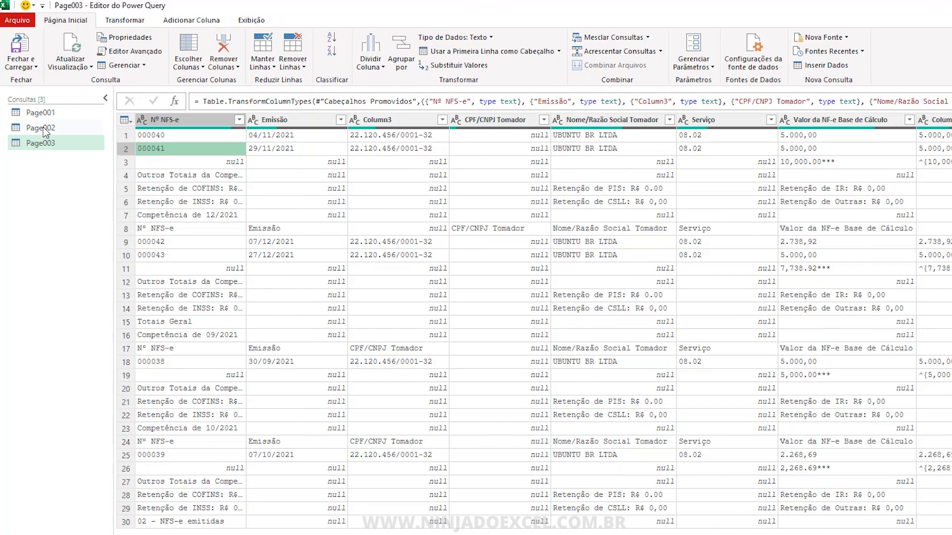
click(51, 112)
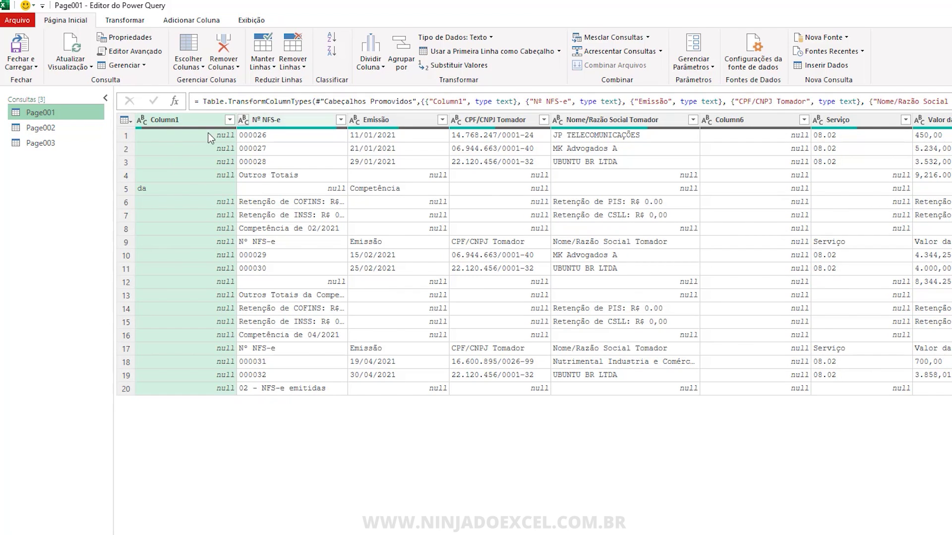
- Compare the three queries' headers, then delete the empty Column1 from Page001
double_click(166, 123)
key(Tab)
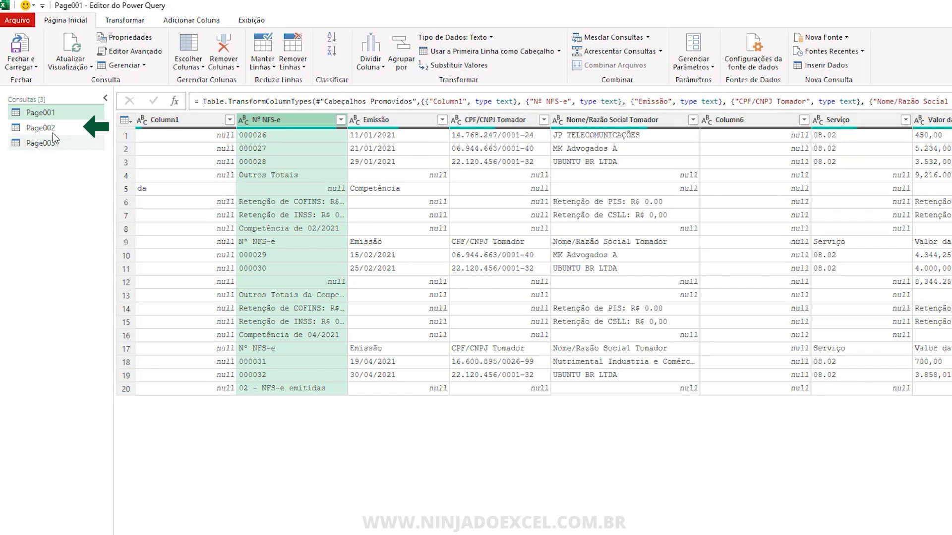
click(50, 128)
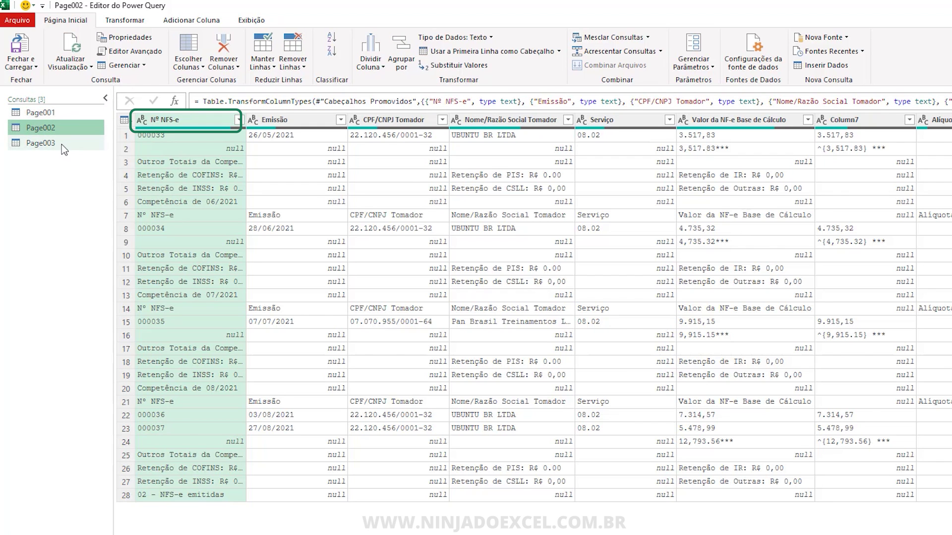
click(62, 143)
click(50, 113)
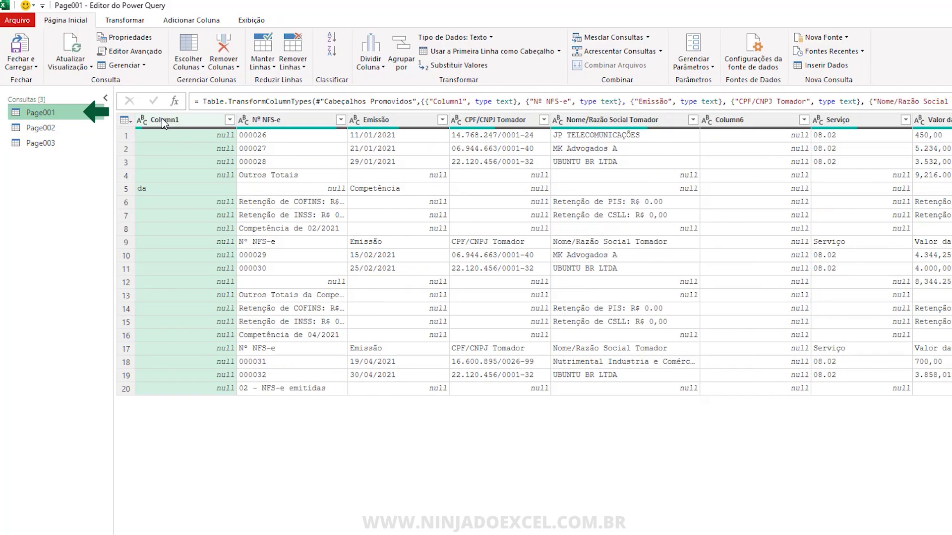
key(Delete)
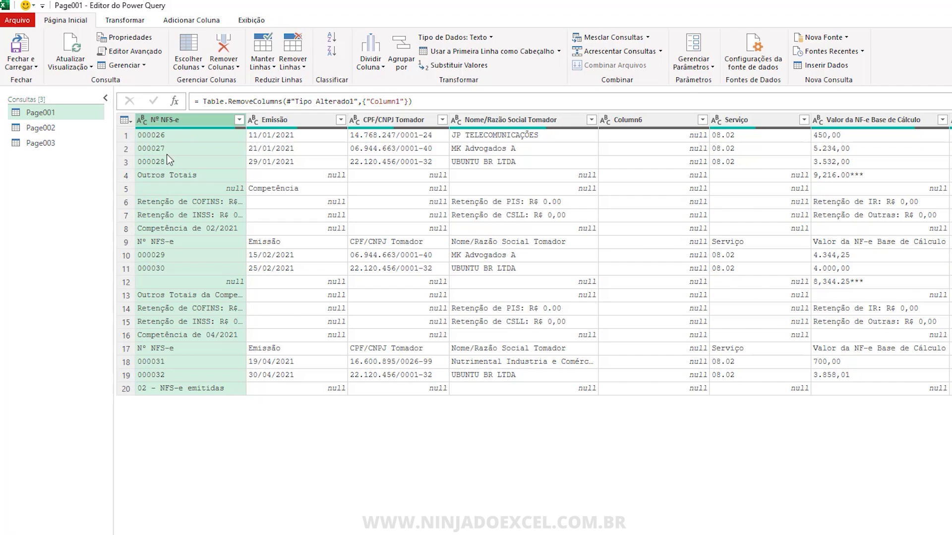
- Review Page002 and Page003 against Page001's new Nº NFS-e-first column layout
click(64, 130)
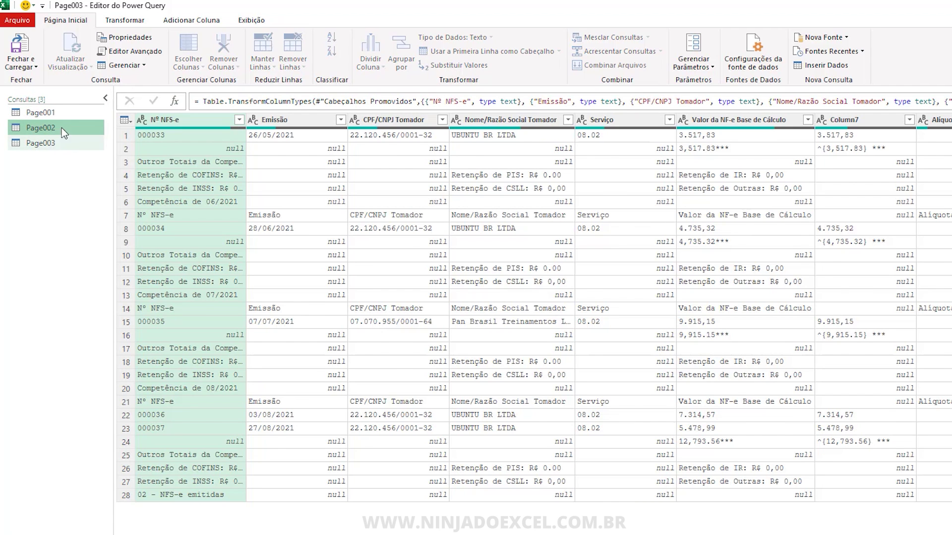
click(58, 112)
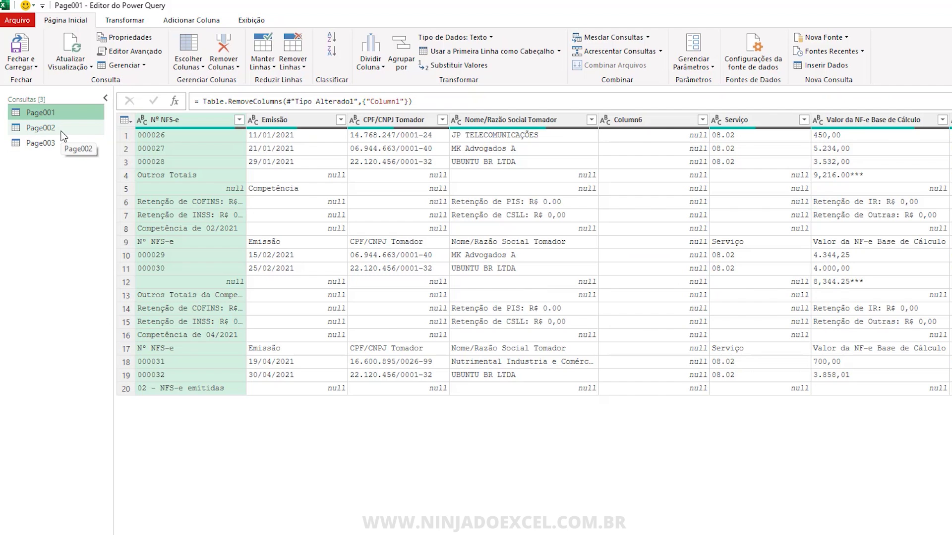
click(64, 130)
click(71, 144)
click(82, 115)
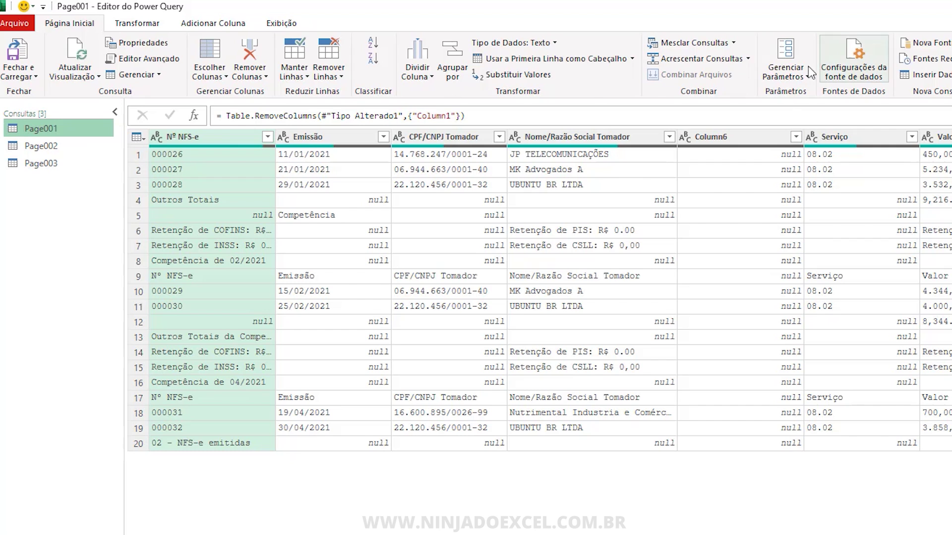
- Append Page001, Page002 and Page003 as a new query using the three-or-more-tables option
click(748, 58)
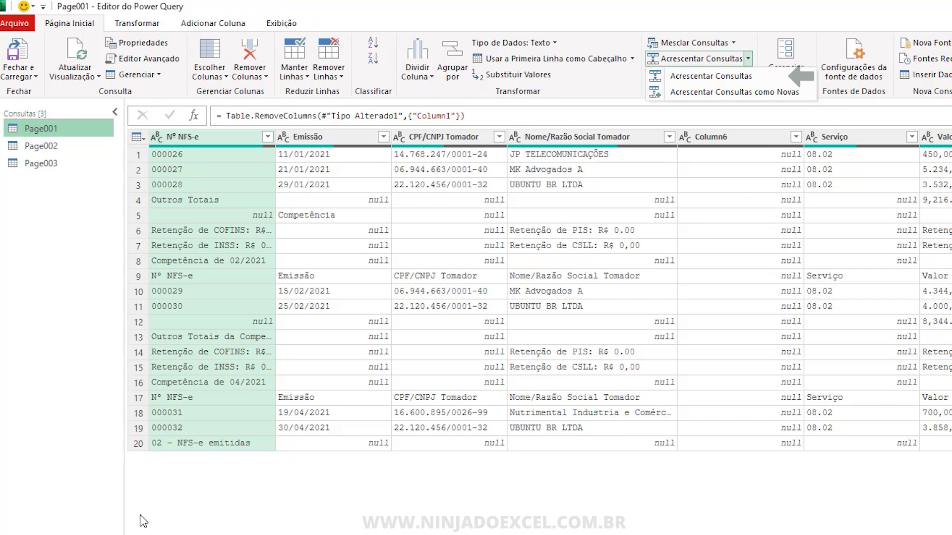
click(58, 147)
ctrl+click(61, 165)
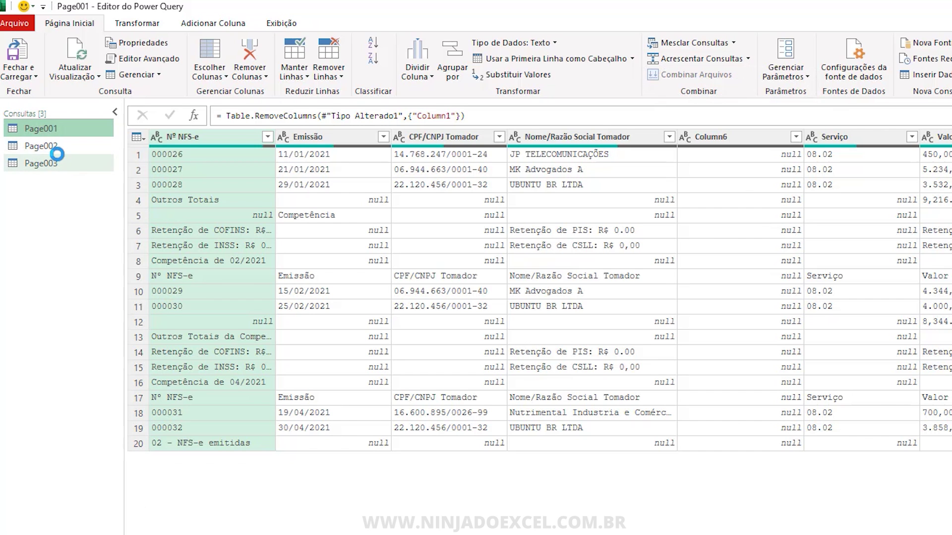
click(40, 128)
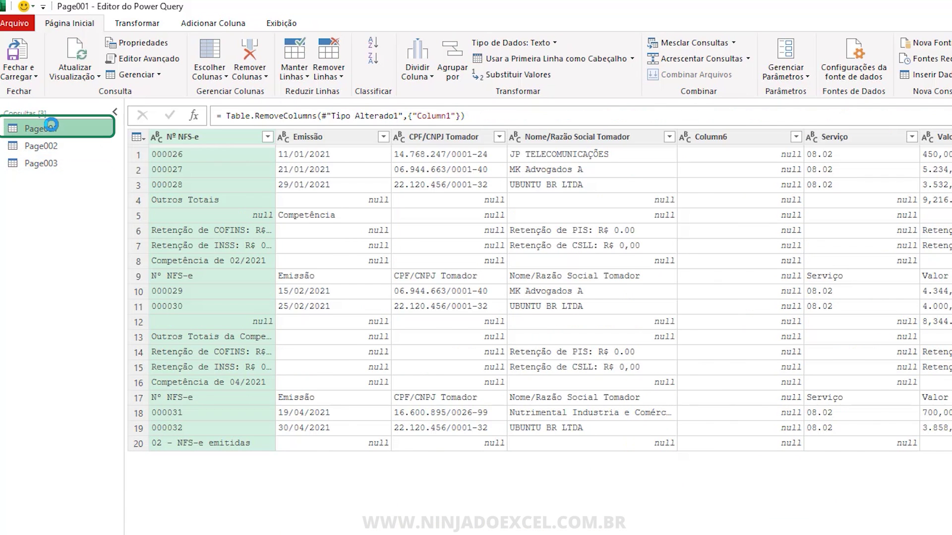
click(747, 59)
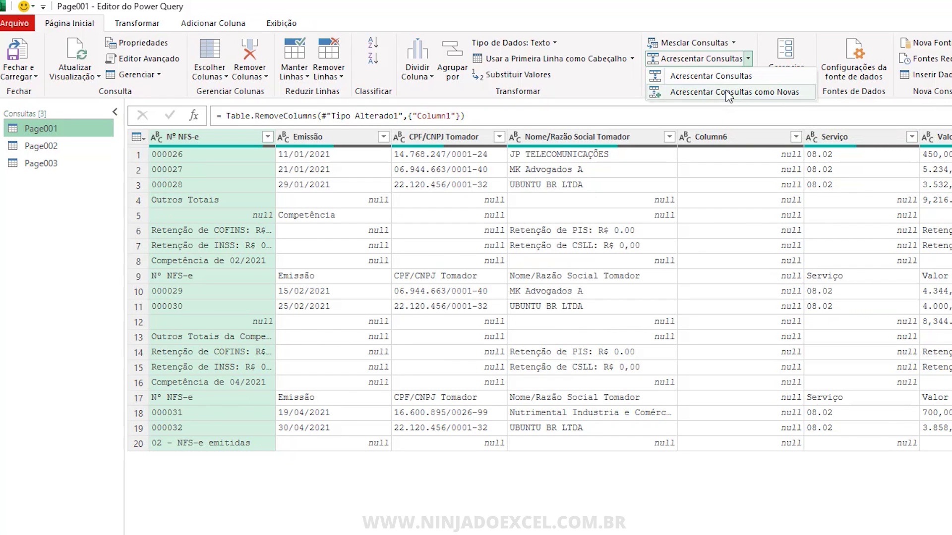
click(728, 93)
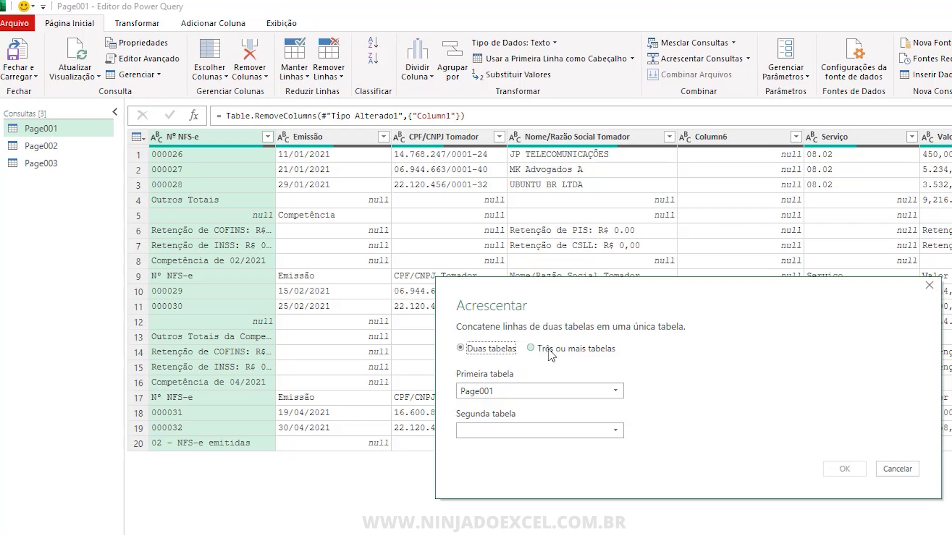
click(549, 349)
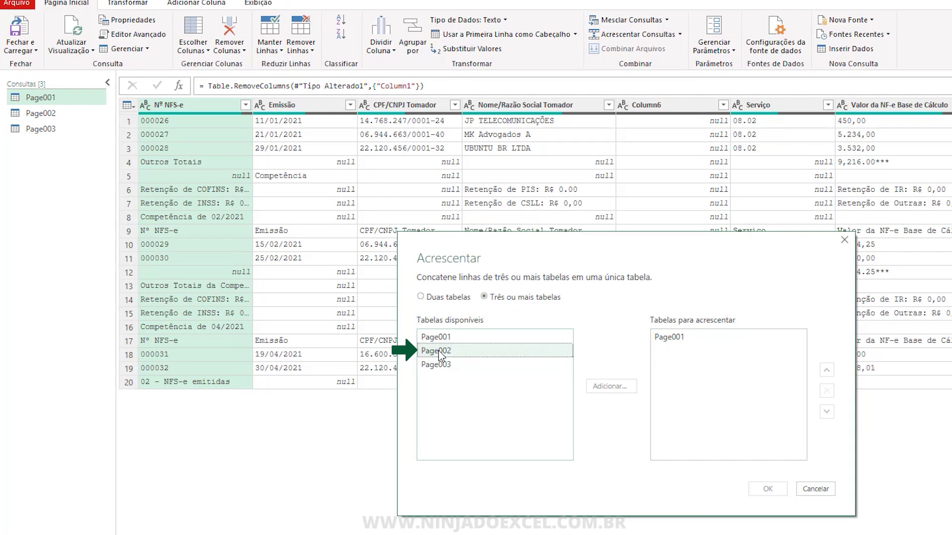
double_click(461, 350)
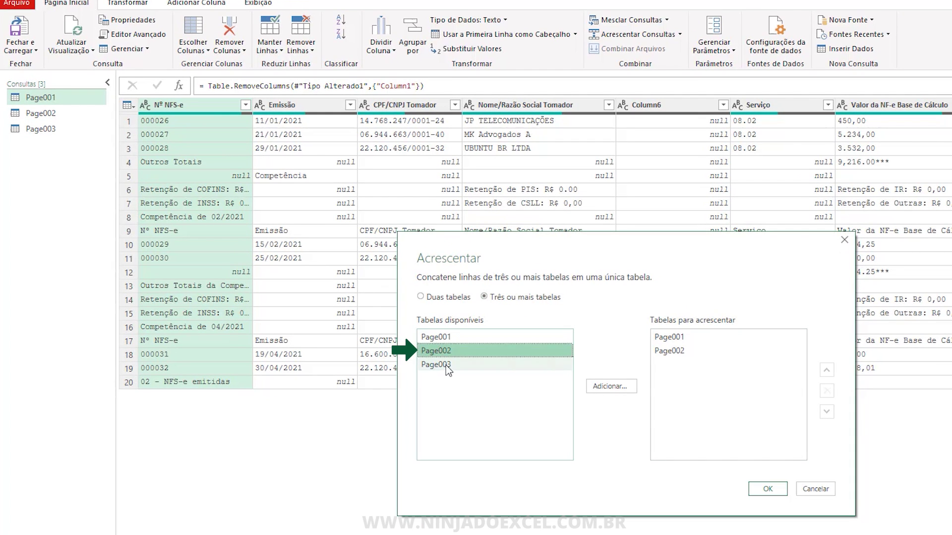
double_click(461, 365)
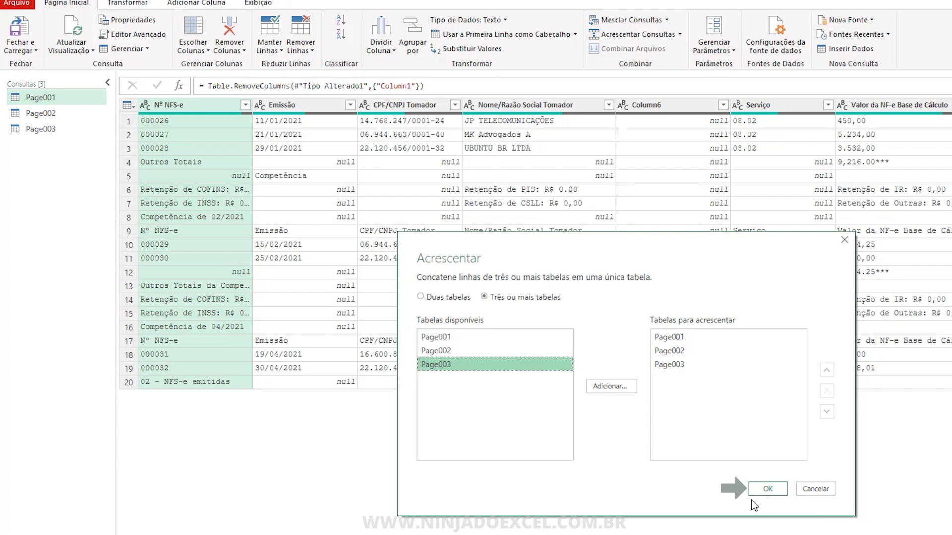
click(766, 489)
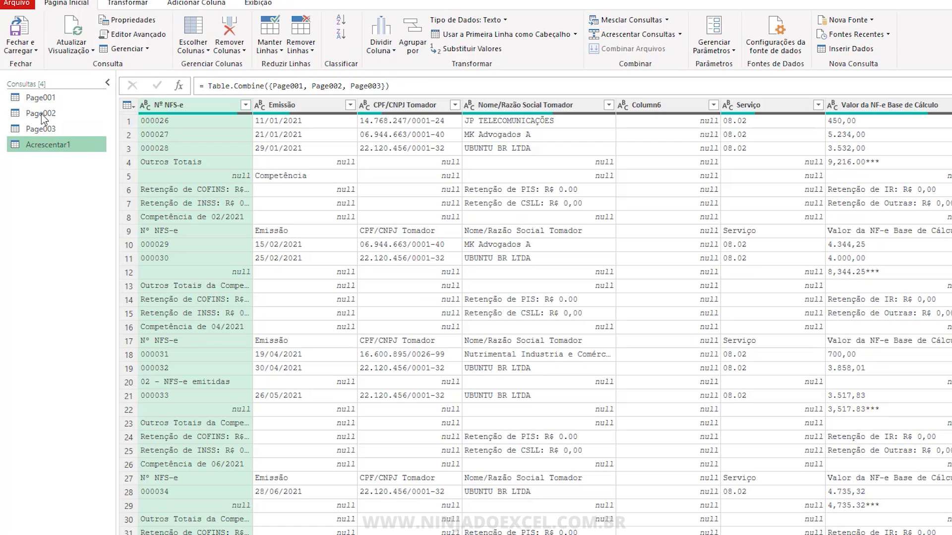
- Preview Page001–Page003, then rename Acrescentar1 to NFe and drag it to the top of the list
click(39, 97)
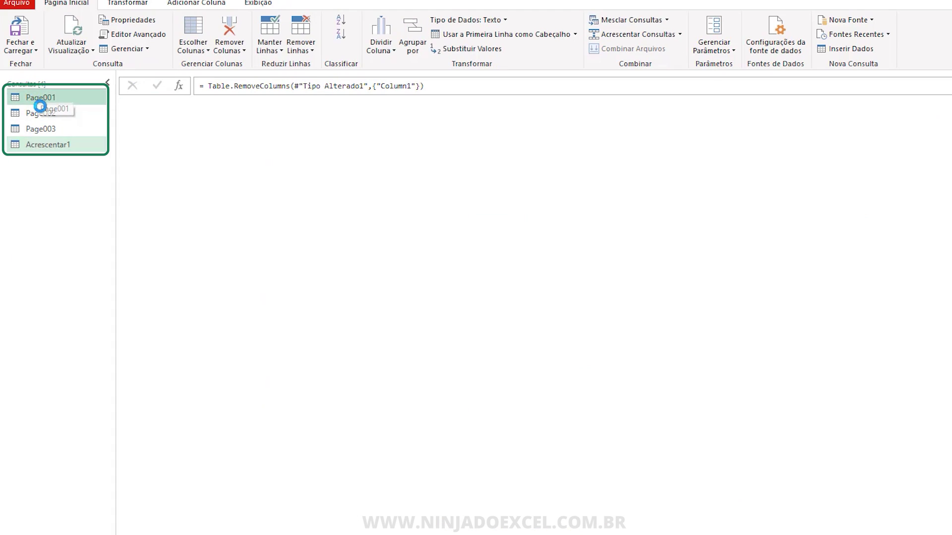
click(40, 113)
click(42, 129)
double_click(61, 147)
text(nf)
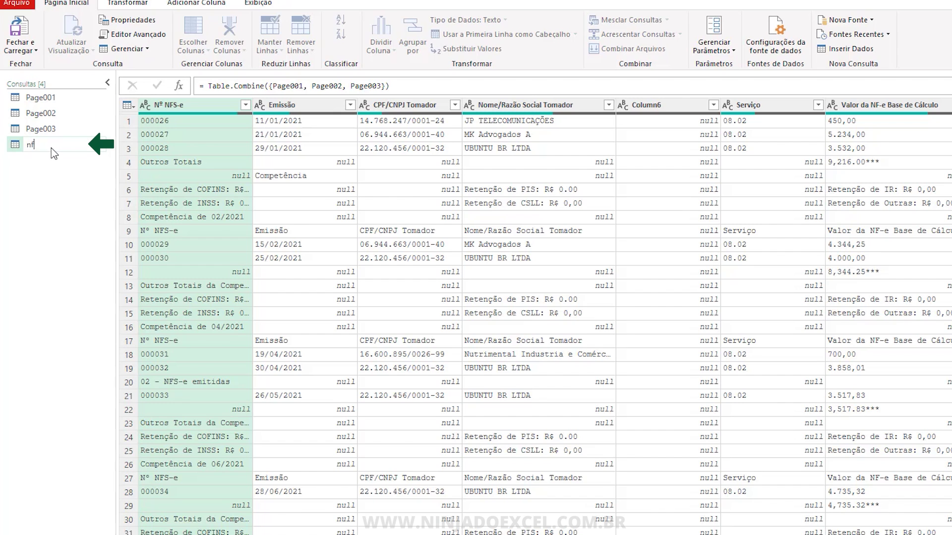
text(e)
key(Return)
drag(51, 148, 76, 97)
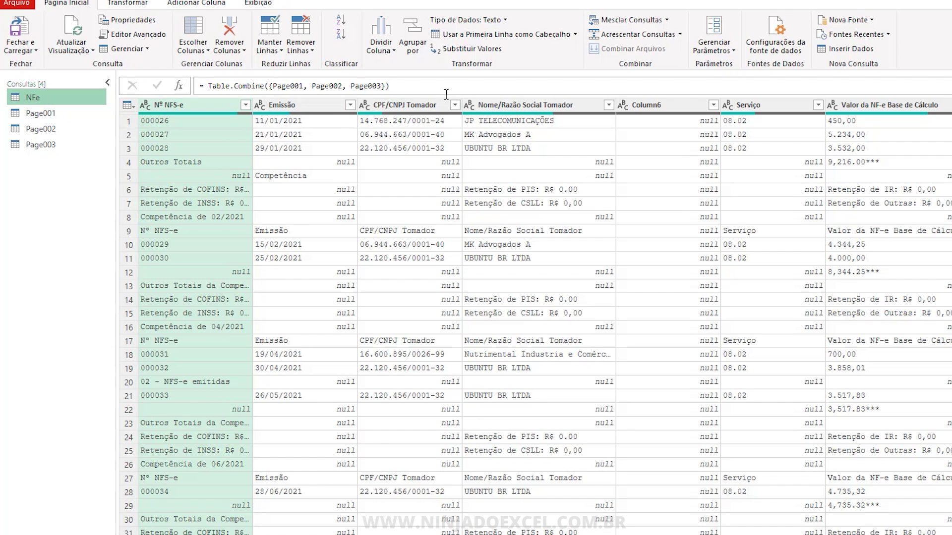
- Inspect the null, Outros Totais and invoice-number rows in the Nº NFS-e column
click(214, 178)
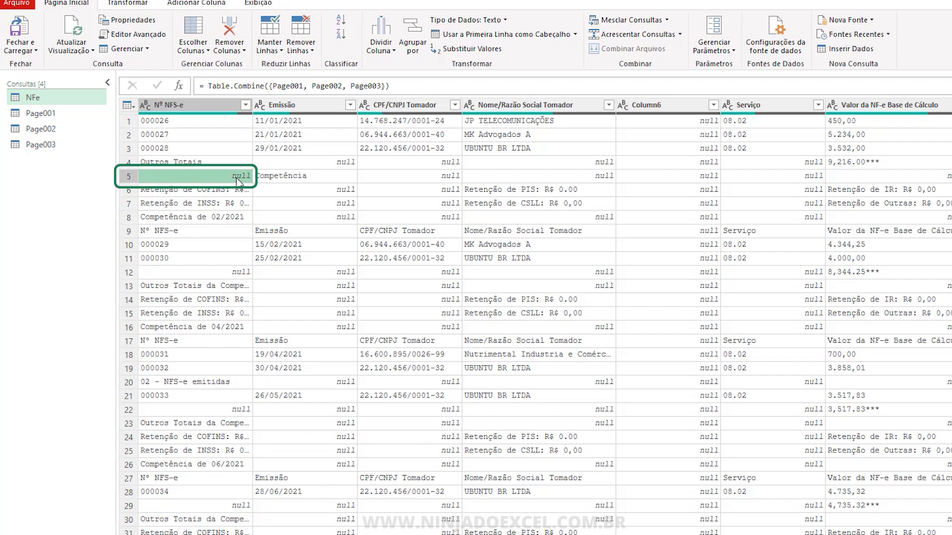
click(174, 163)
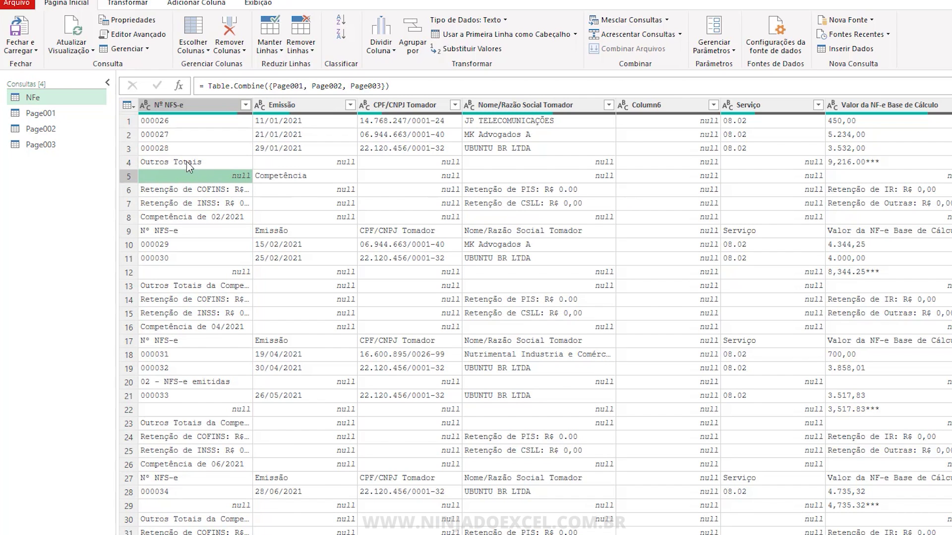
click(170, 125)
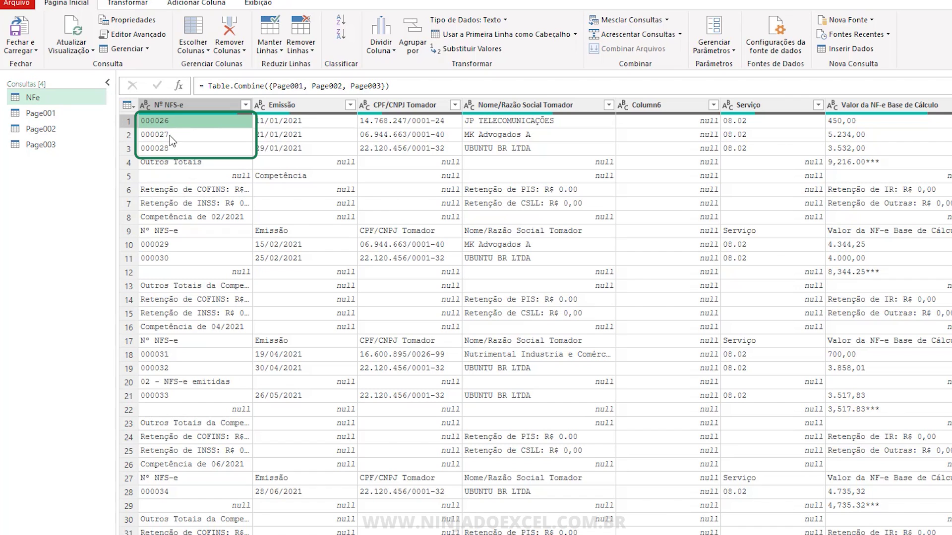
click(180, 151)
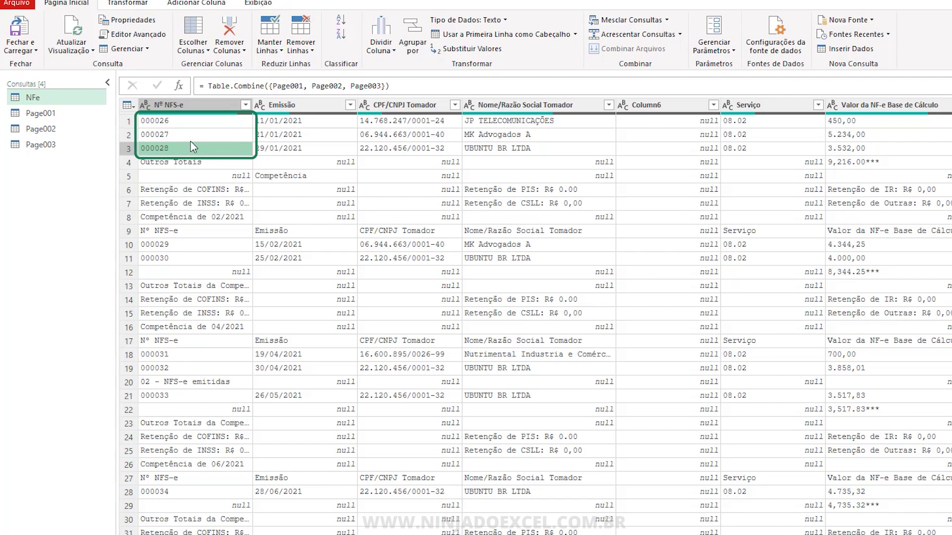
- In the Nº NFS-e filter, uncheck (nulo), '02 - NFS-e emitidas' and 'Competência de 02/2021'
click(245, 105)
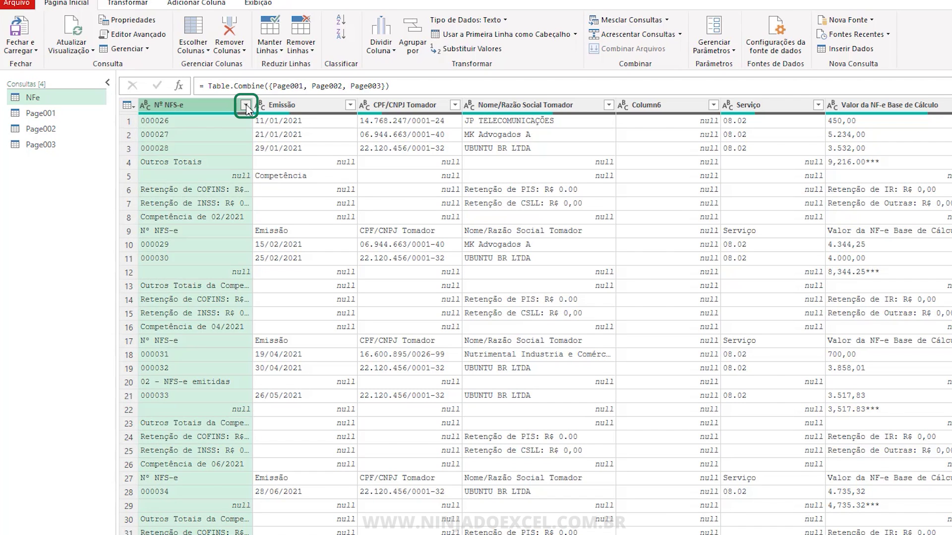
click(61, 255)
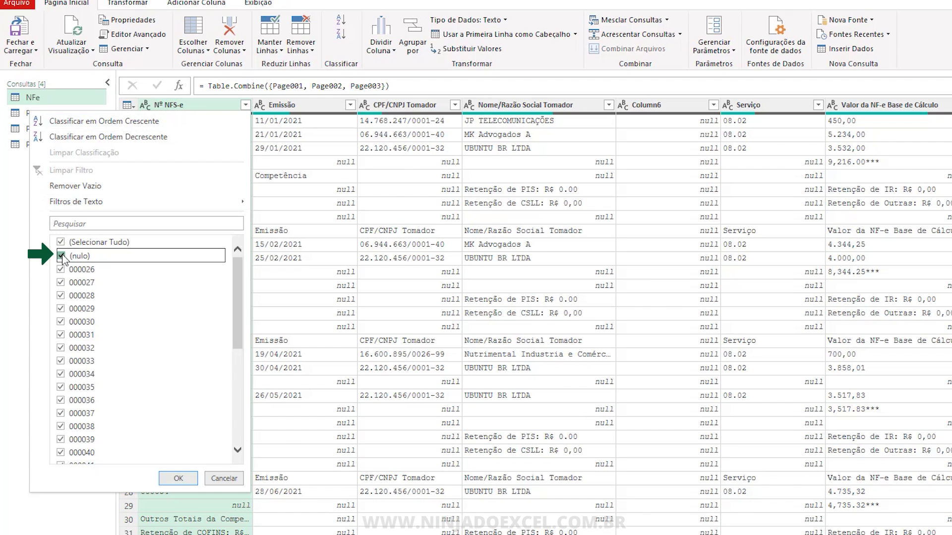
scroll(80, 298, down, 2)
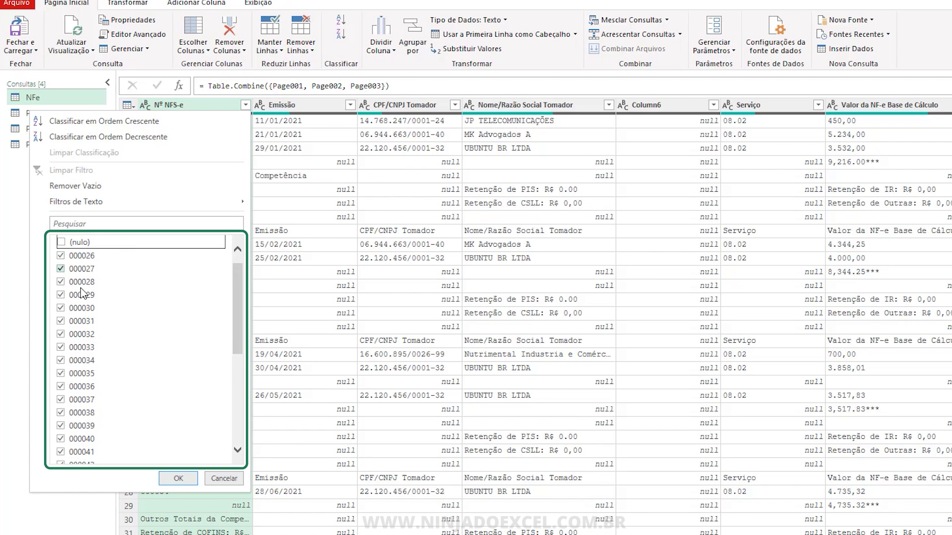
scroll(82, 297, down, 2)
scroll(81, 297, down, 1)
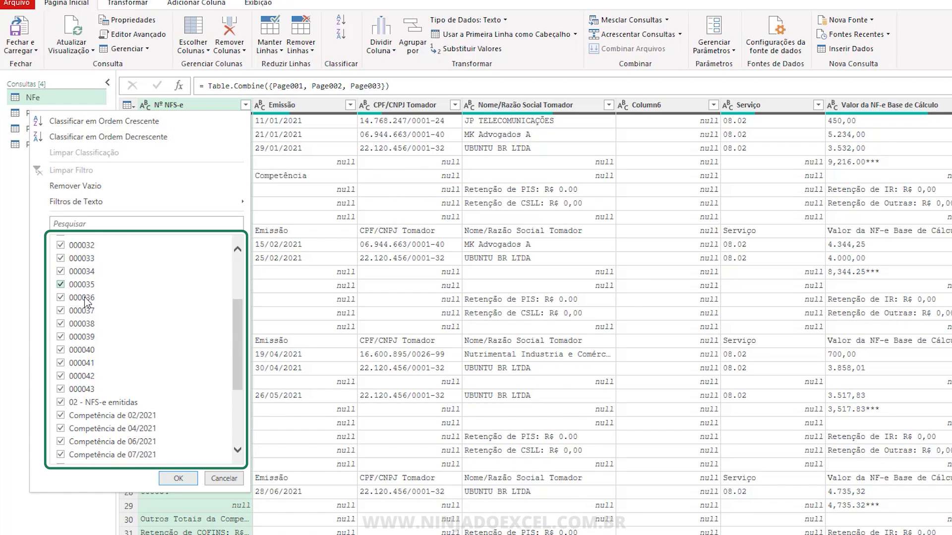
click(61, 402)
click(60, 416)
- Uncheck the remaining Competência, header, Outros Totais, Retenção and Totais Geral values, then apply the filter
scroll(61, 416, down, 3)
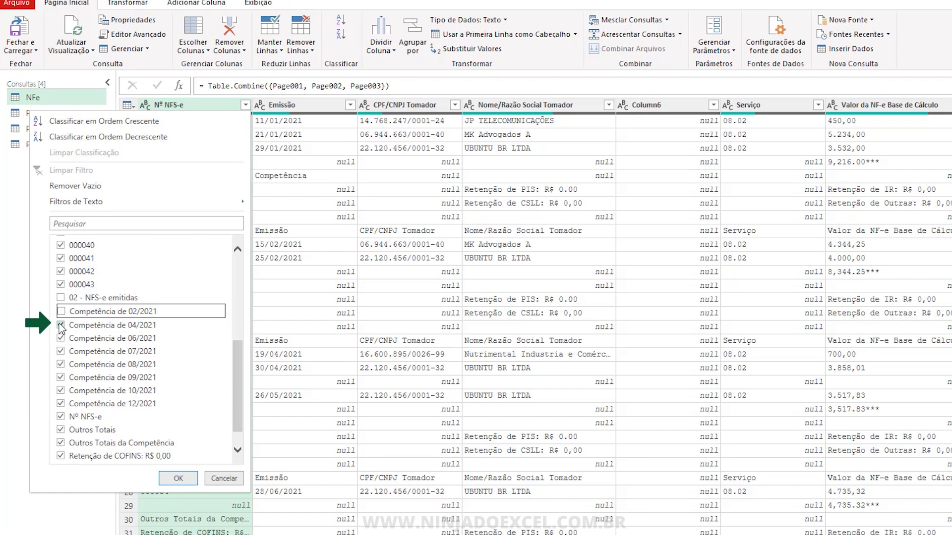
click(61, 325)
click(60, 339)
click(60, 351)
click(60, 364)
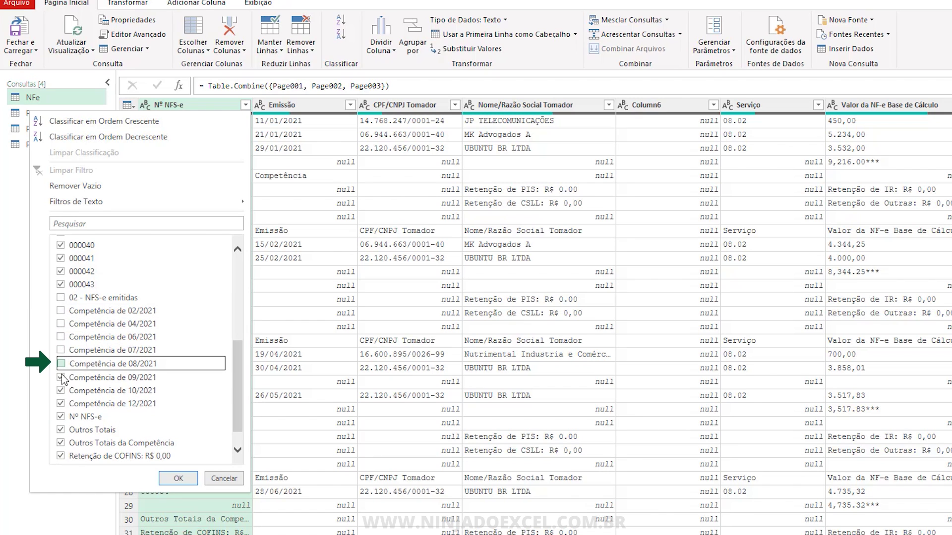
click(61, 377)
click(60, 403)
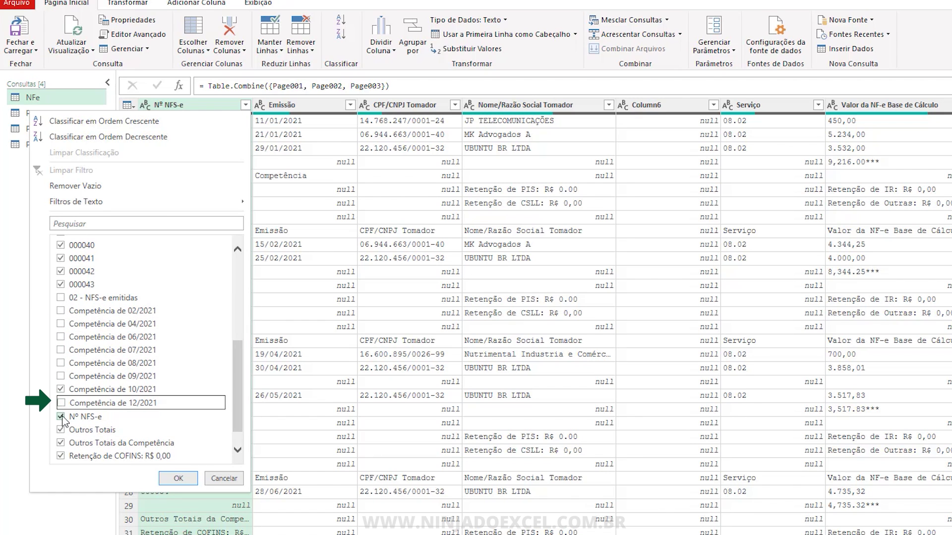
click(61, 416)
click(60, 430)
click(61, 389)
scroll(61, 389, down, 1)
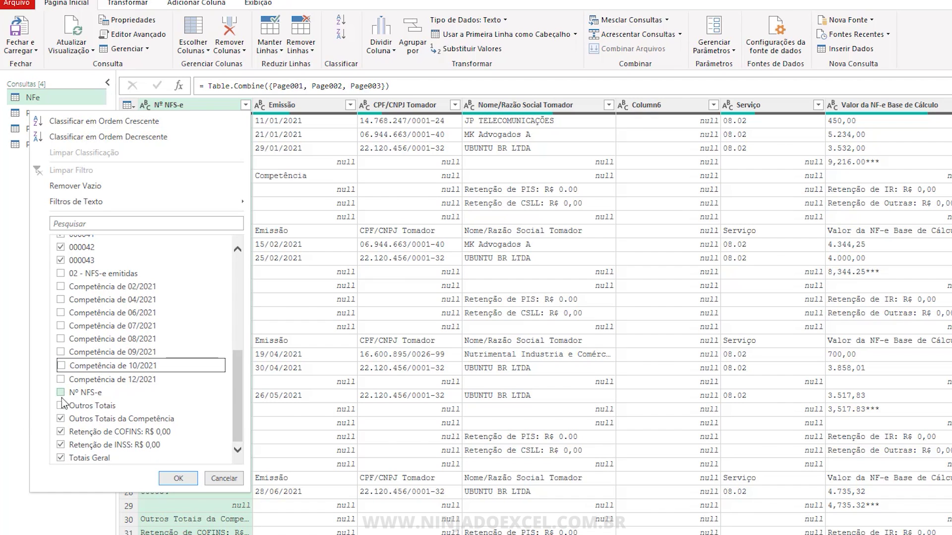
click(61, 418)
click(61, 432)
click(61, 444)
click(60, 458)
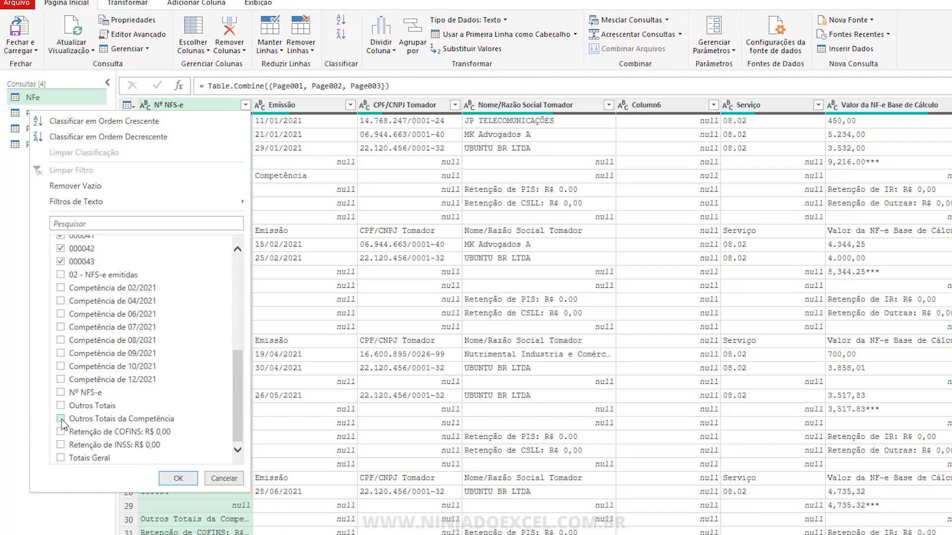
scroll(109, 342, up, 3)
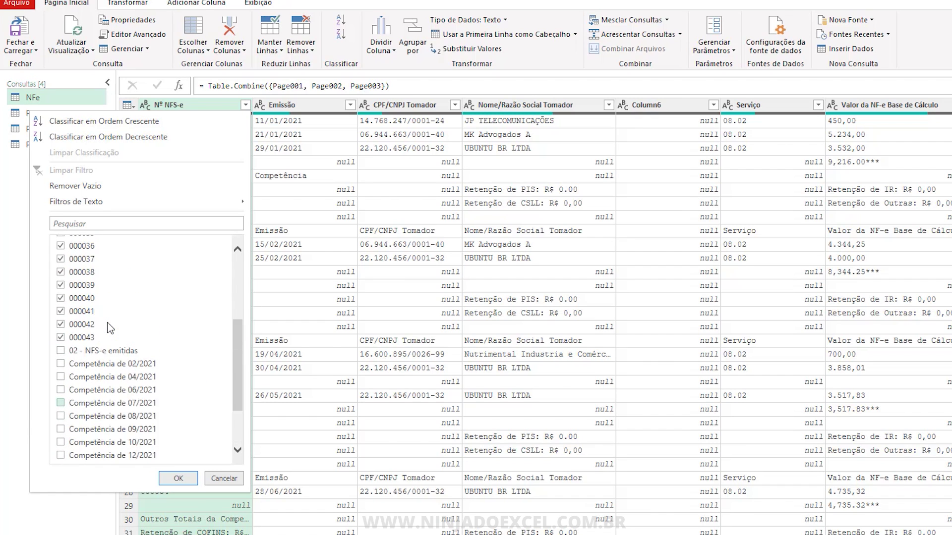
scroll(110, 327, up, 3)
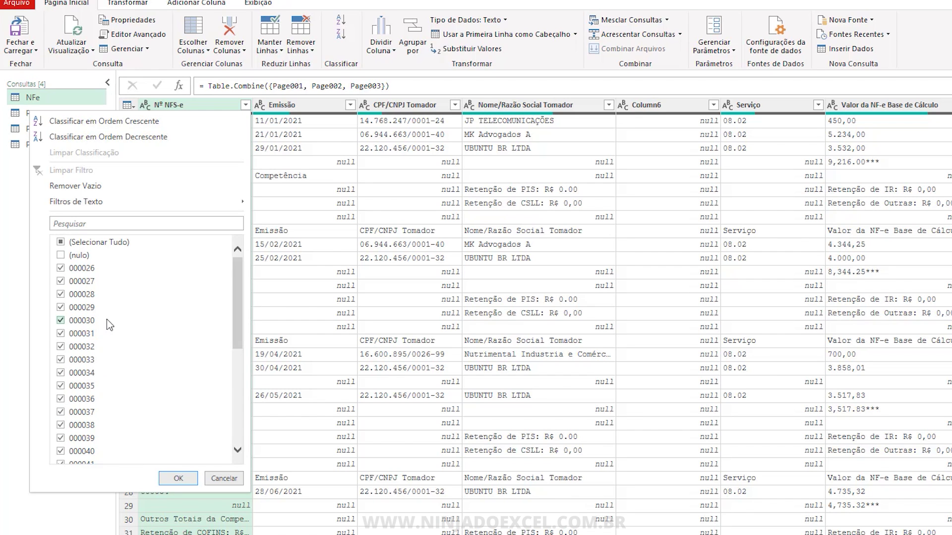
click(179, 479)
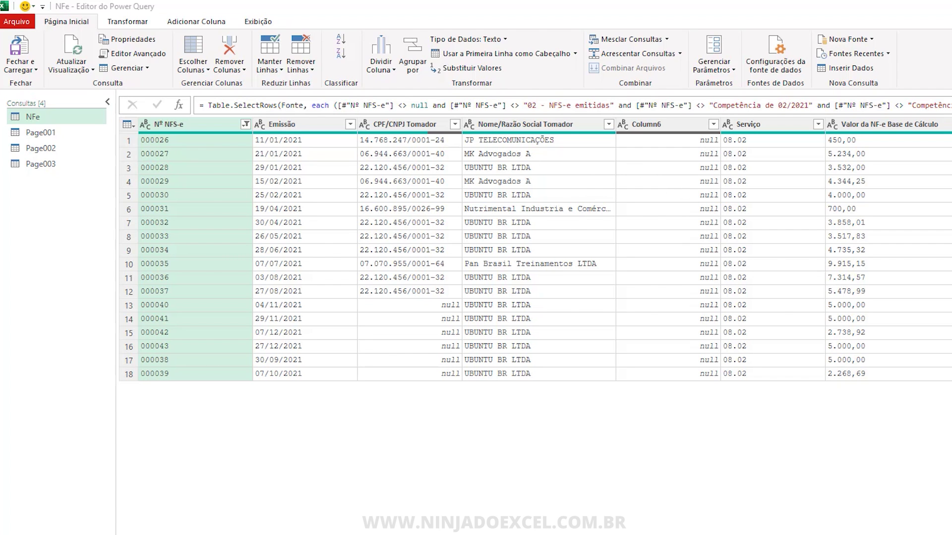
scroll(535, 247, right, 3)
scroll(535, 248, right, 3)
scroll(536, 248, right, 3)
scroll(536, 248, right, 3)
- Select Nº NFS-e, Emissão, CPF/CNPJ Tomador, Nome/Razão Social Tomador and Valor columns, then remove all others
click(193, 128)
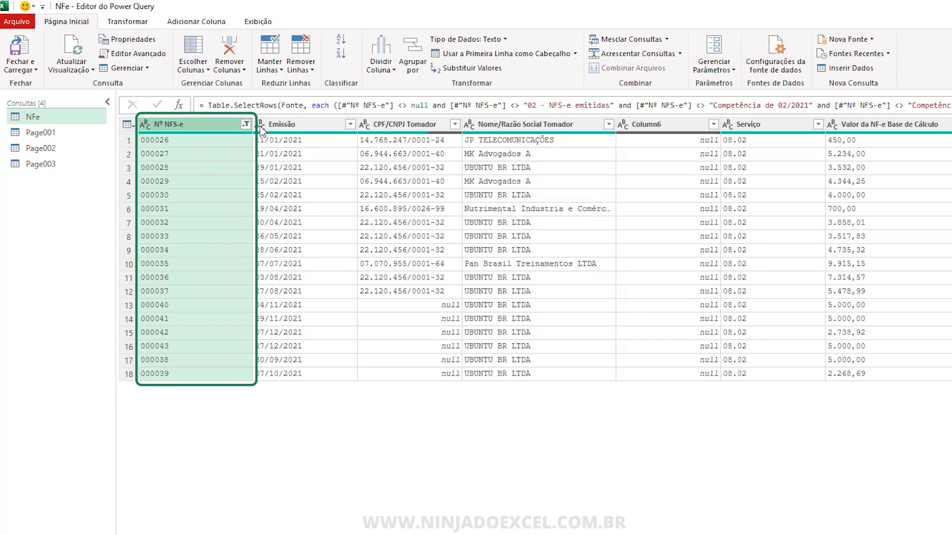
ctrl+click(290, 127)
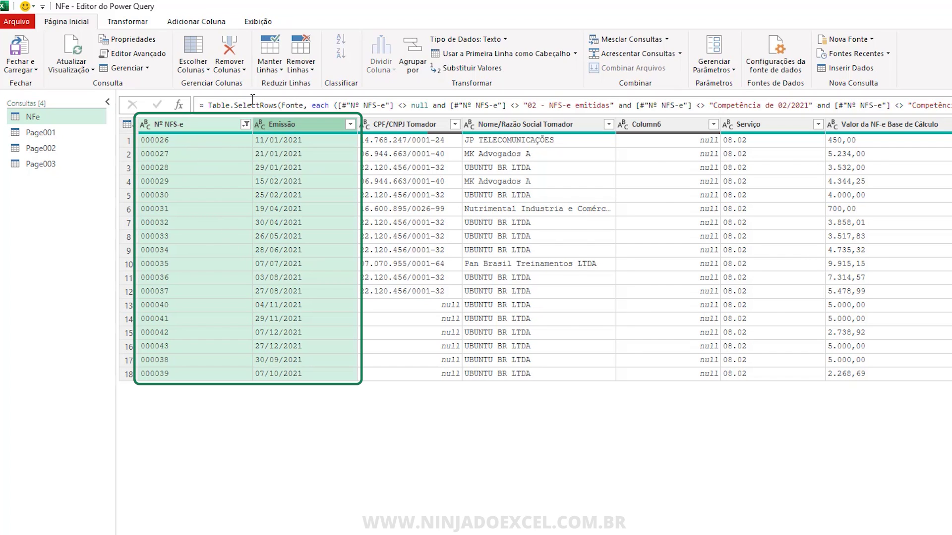
ctrl+click(400, 128)
ctrl+click(526, 124)
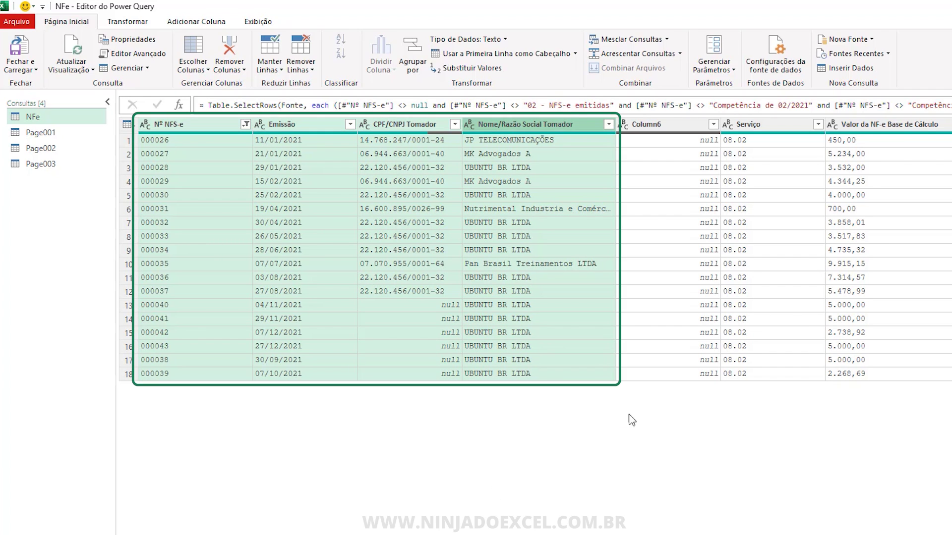
ctrl+click(865, 125)
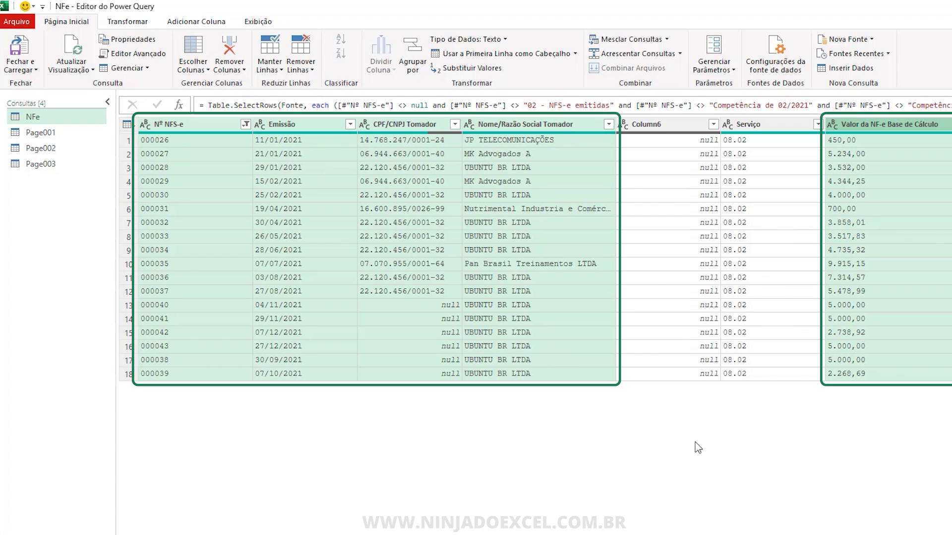
scroll(536, 248, right, 5)
scroll(535, 248, right, 5)
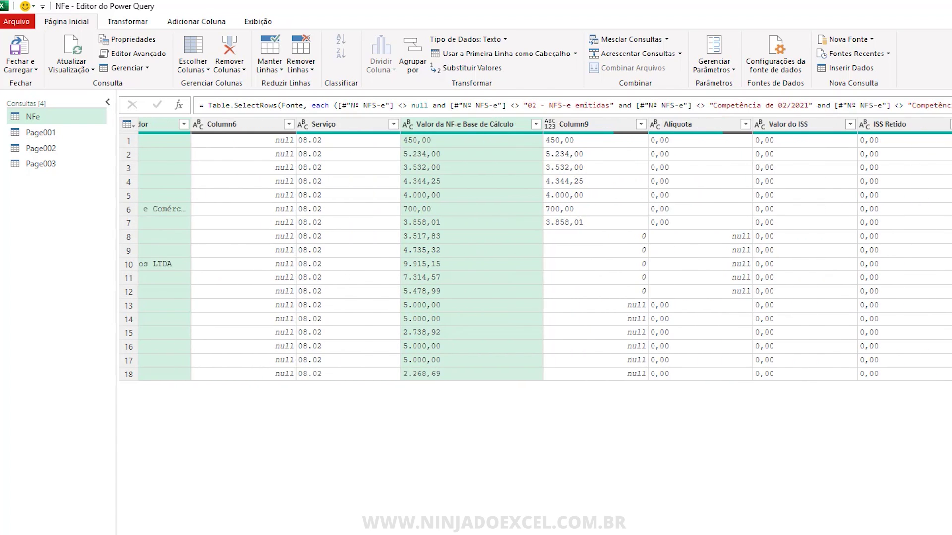
scroll(535, 248, right, 5)
scroll(517, 226, left, 3)
scroll(516, 227, left, 3)
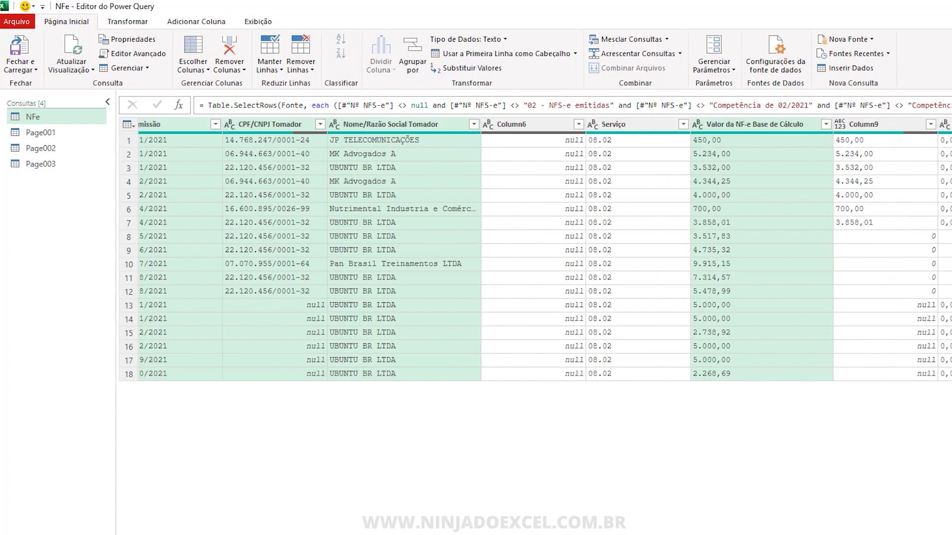
scroll(517, 227, left, 3)
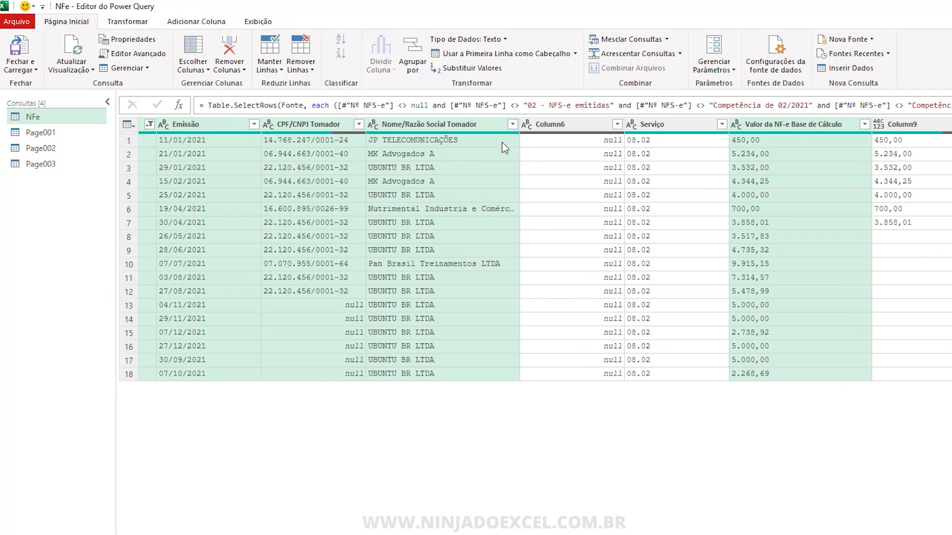
right_click(461, 126)
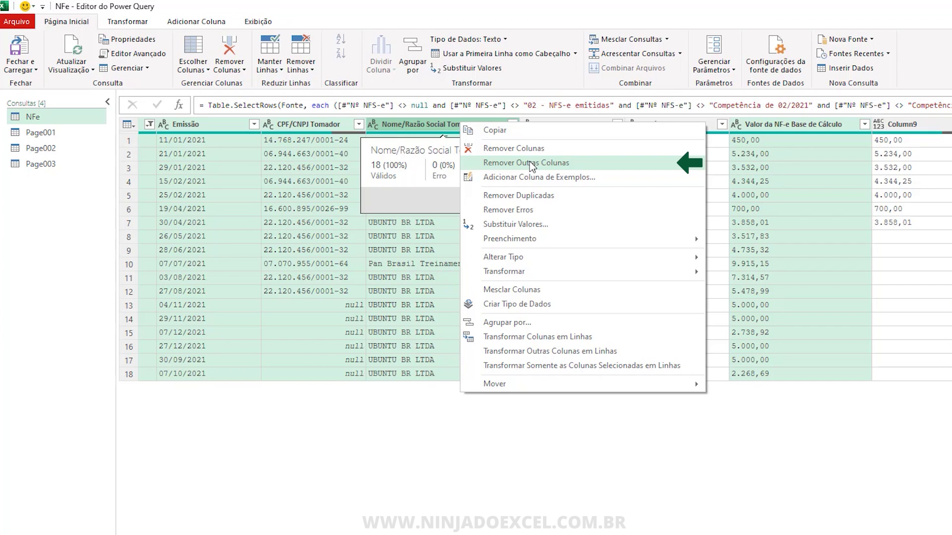
click(532, 163)
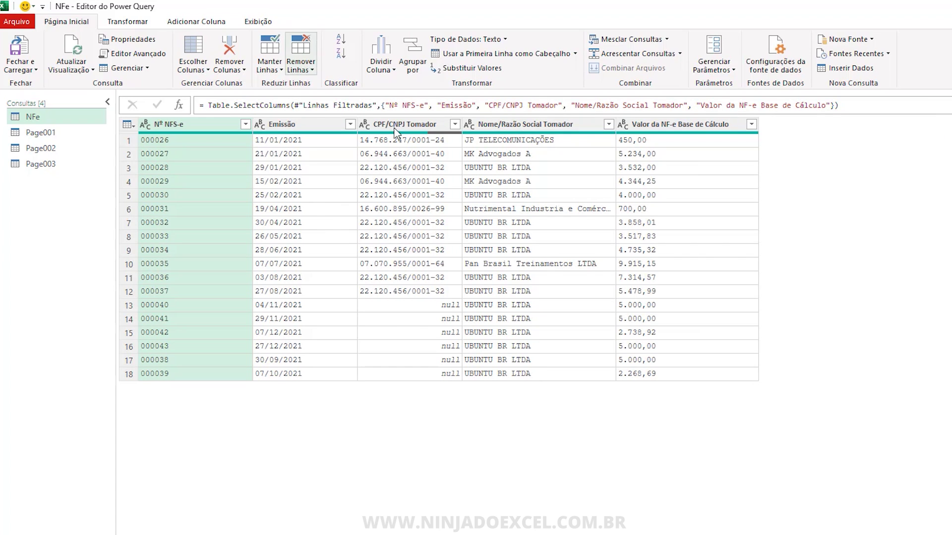
- Inspect the CPF/CNPJ value in row 12 and the null CPF/CNPJ entries below it
click(404, 292)
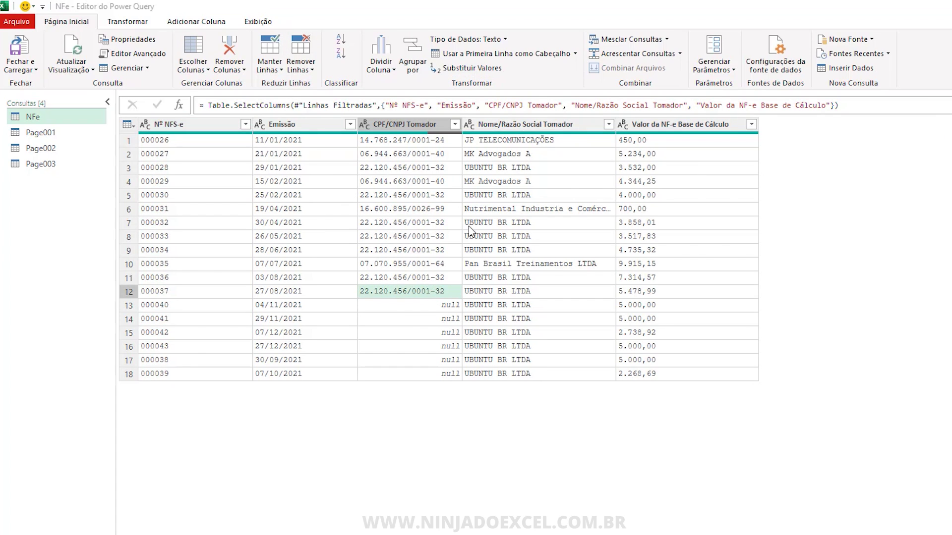
click(416, 308)
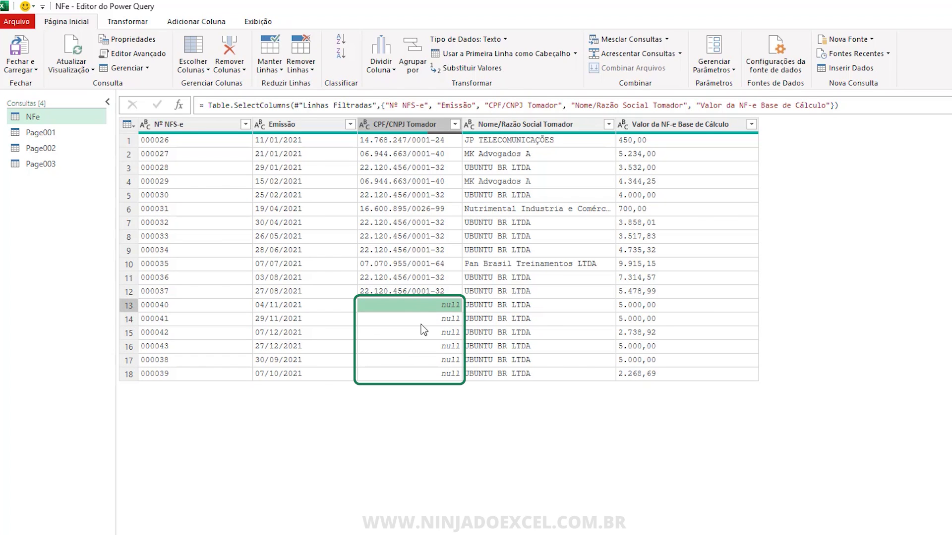
click(485, 306)
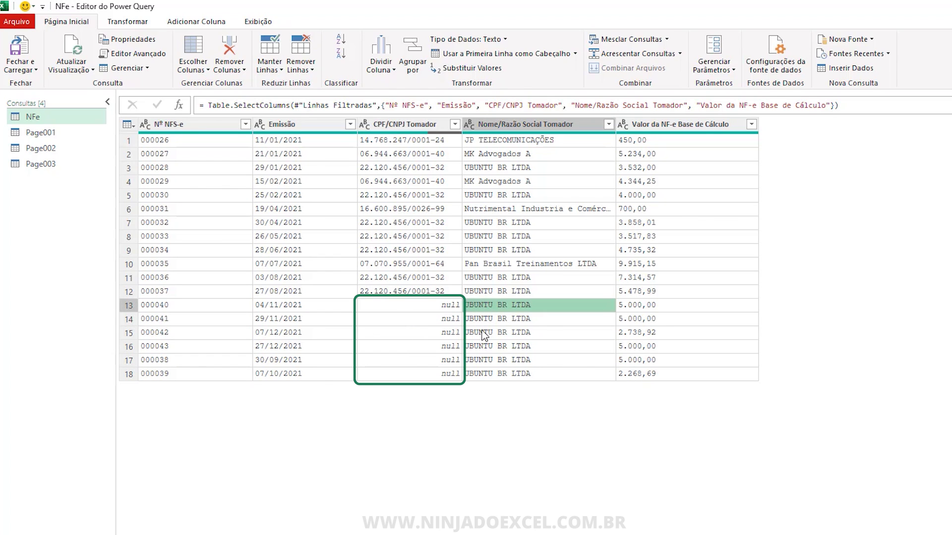
click(484, 333)
click(431, 311)
click(436, 358)
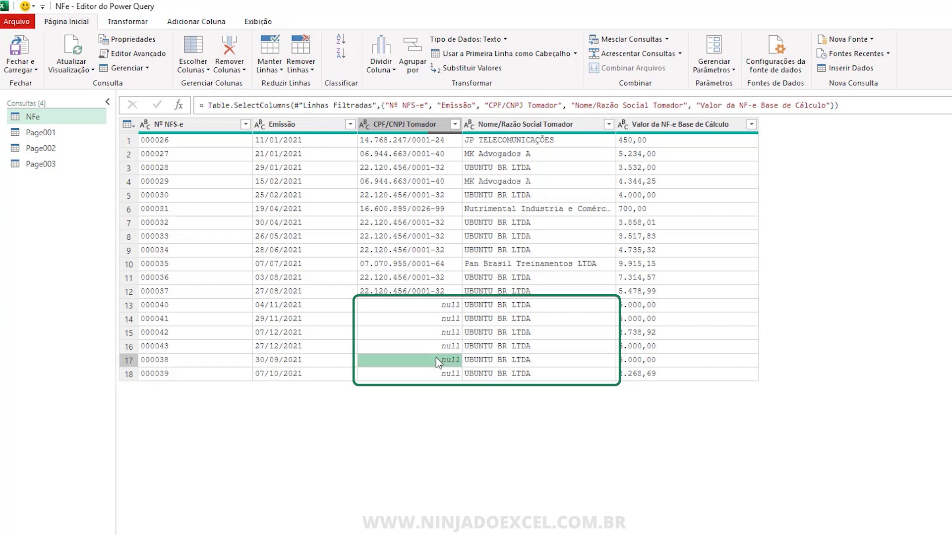
- Fill the CPF/CNPJ Tomador column down using Transformar > Preenchimento > Para Baixo
click(409, 292)
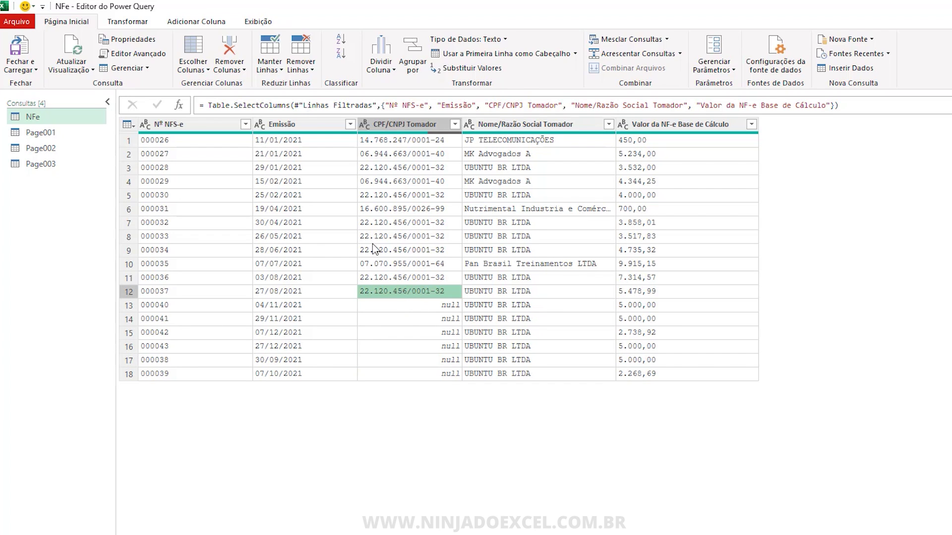
click(138, 24)
click(344, 54)
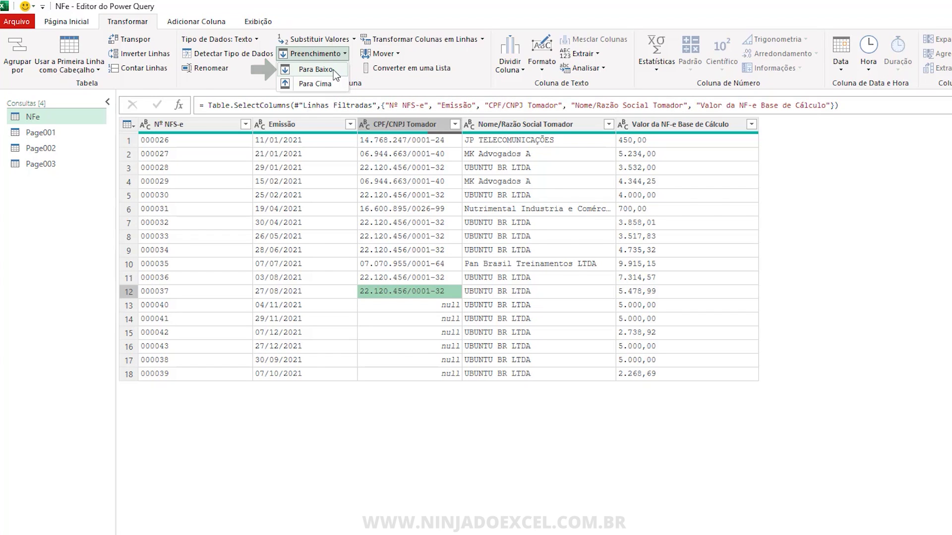
click(334, 69)
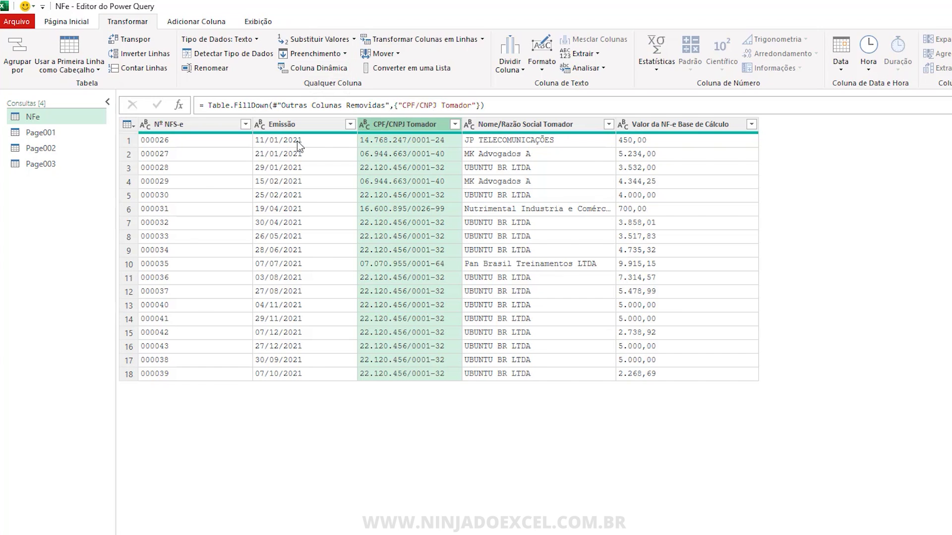
- Set the value column type to Moeda and capitalize each word of the client names
click(622, 124)
click(646, 155)
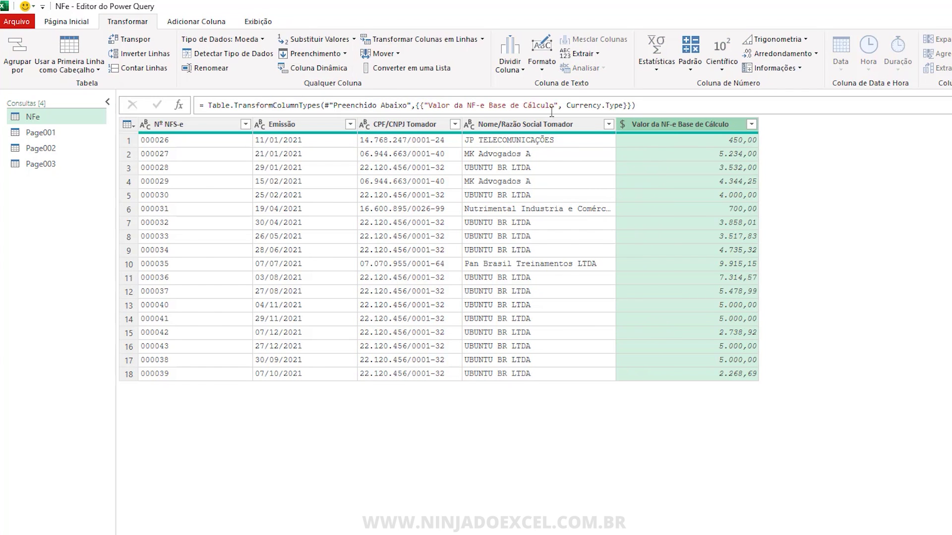
click(473, 128)
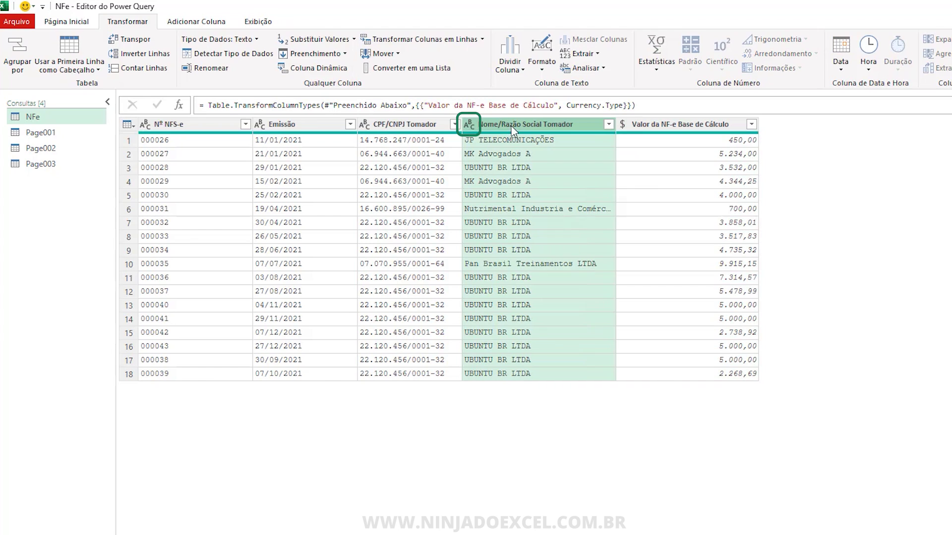
click(541, 60)
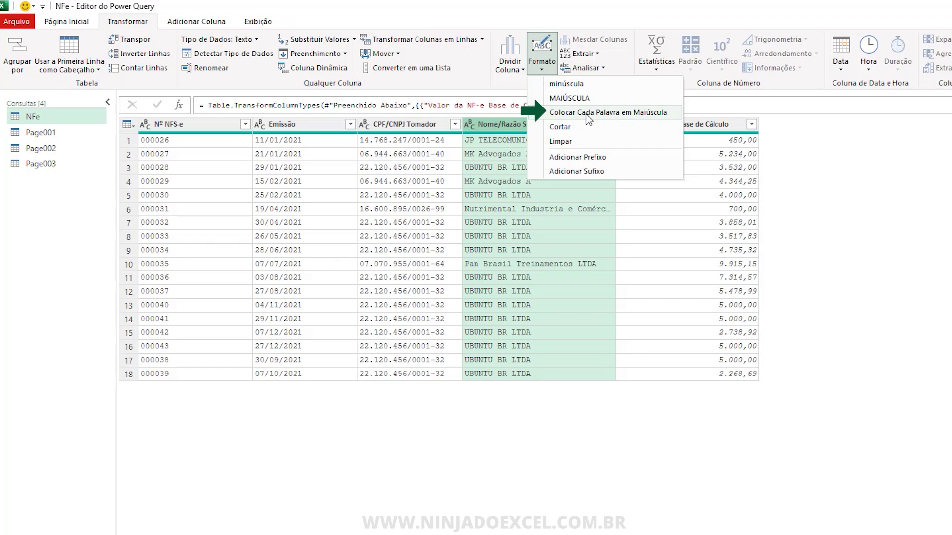
click(581, 114)
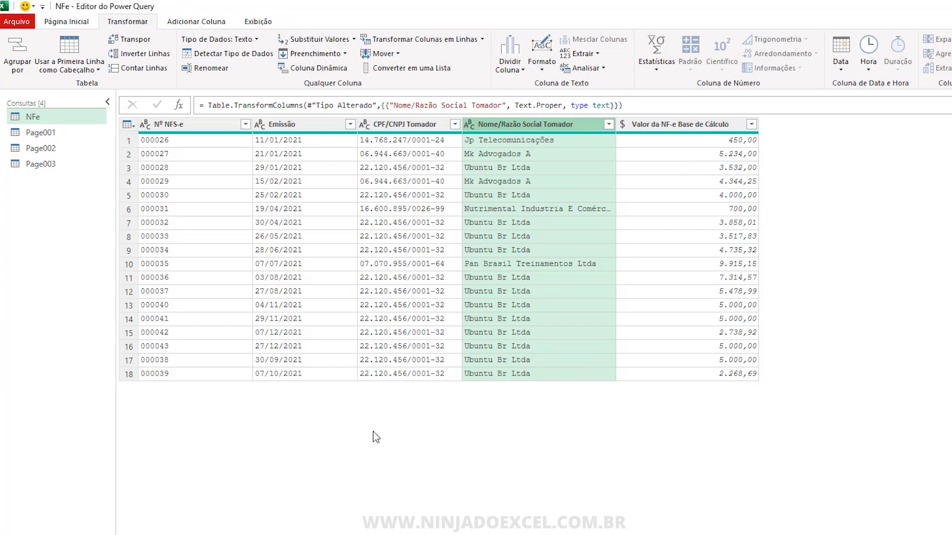
- Set the Emissão column type to Data and bring up the Fechar e Carregar options
click(259, 125)
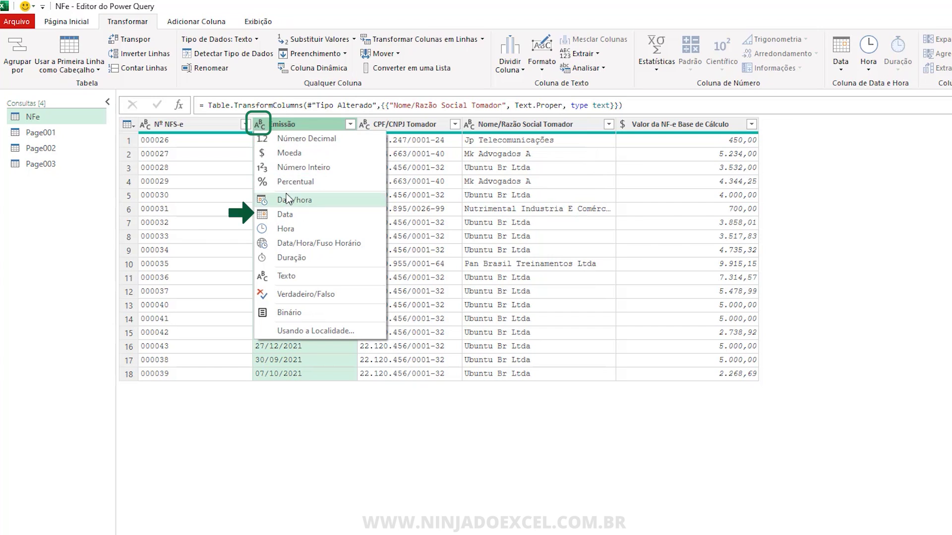
click(290, 216)
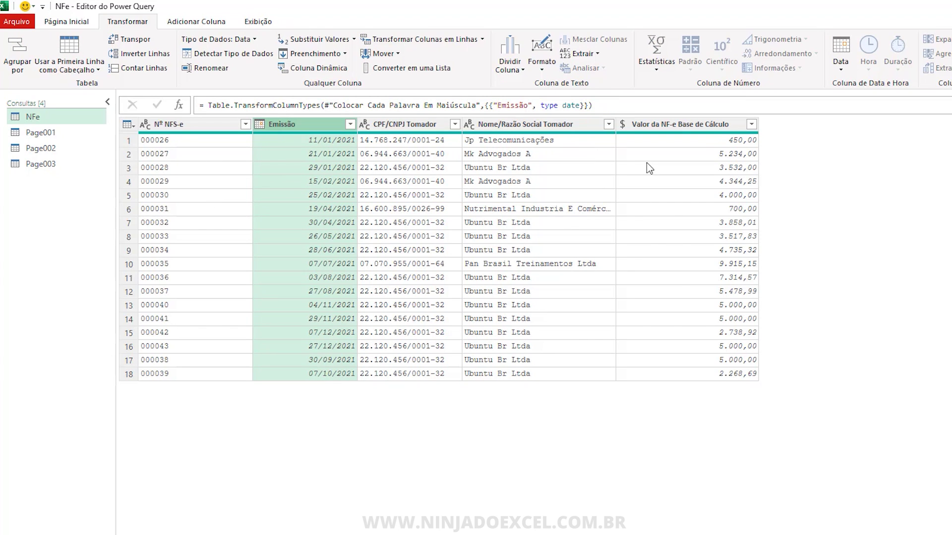
click(67, 21)
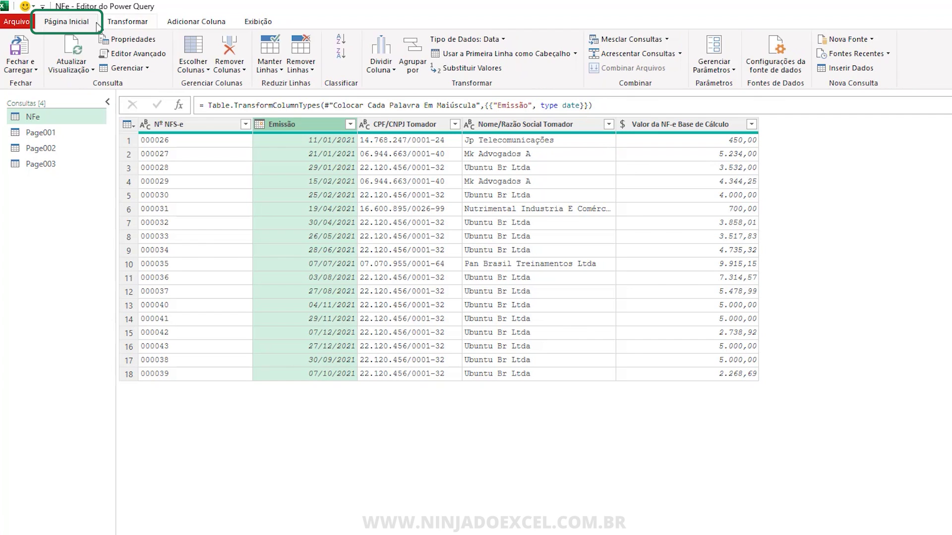
click(34, 72)
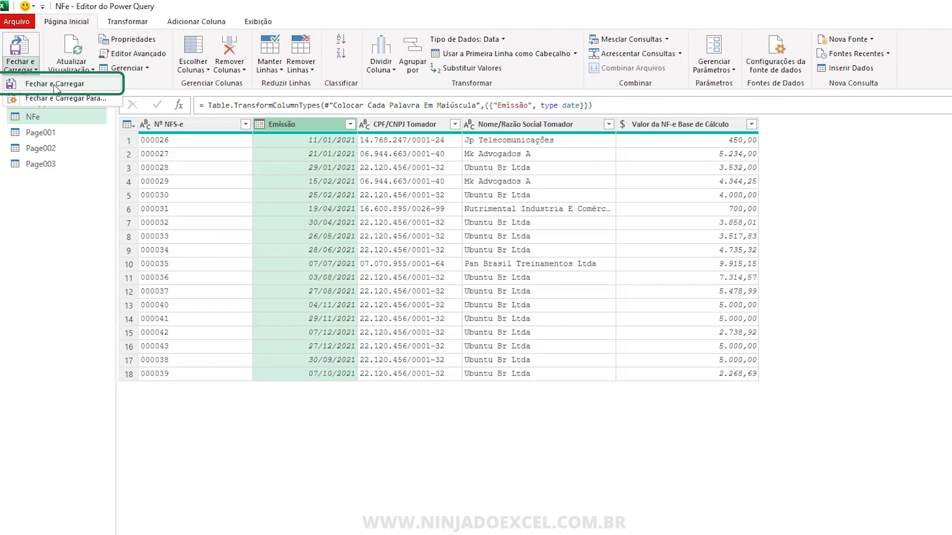
- Close and load the NFe query, then check the loaded five-column invoice table
click(25, 85)
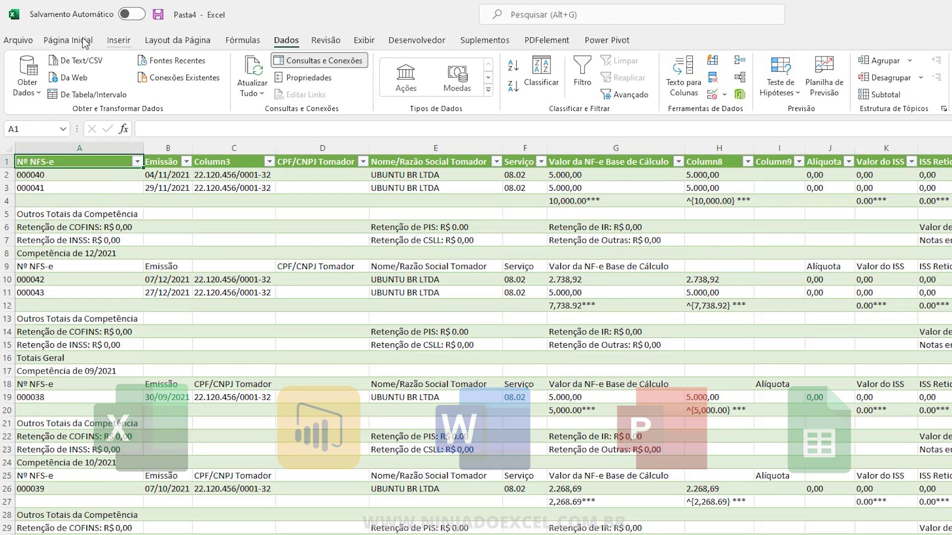
click(84, 43)
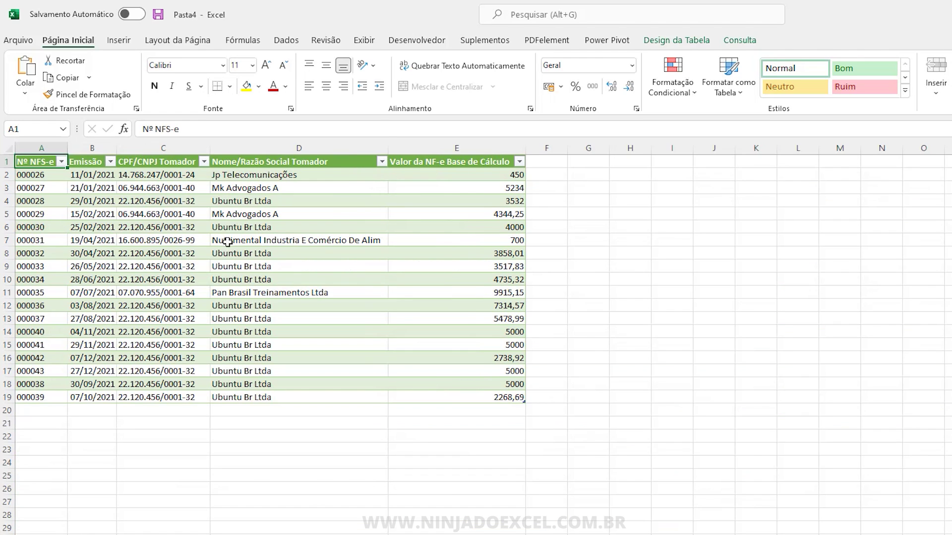
click(275, 279)
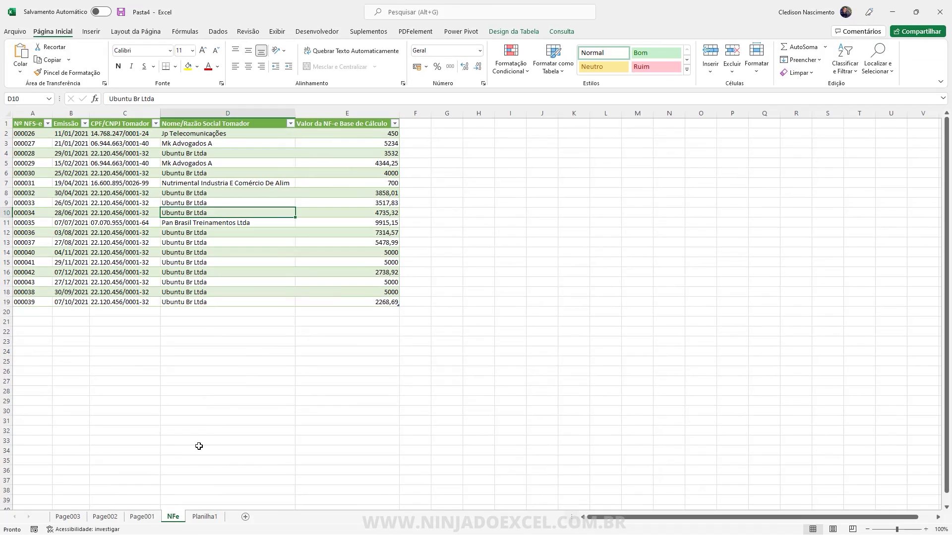
- Delete the grouped Page001–Page003 sheets and the empty Planilha1 sheet
click(142, 517)
shift+click(67, 517)
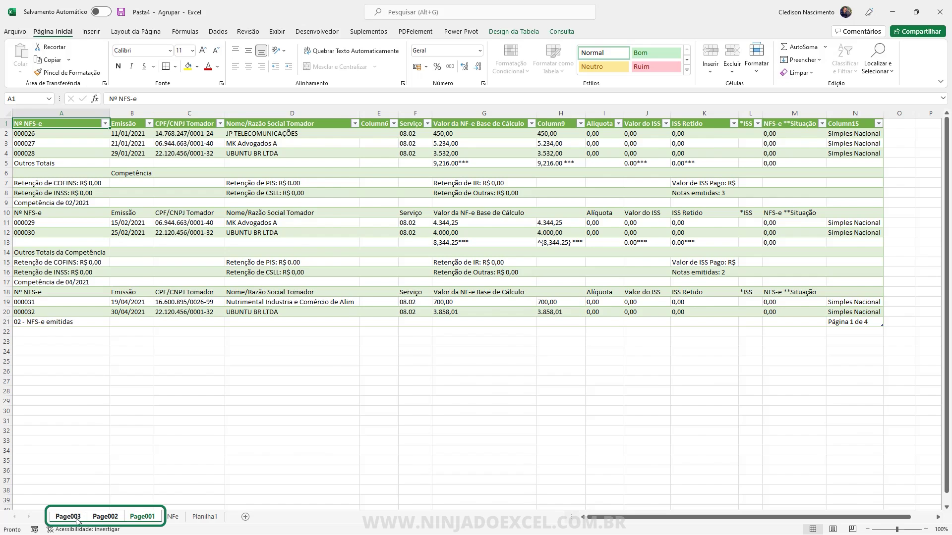
right_click(74, 516)
click(113, 382)
click(457, 320)
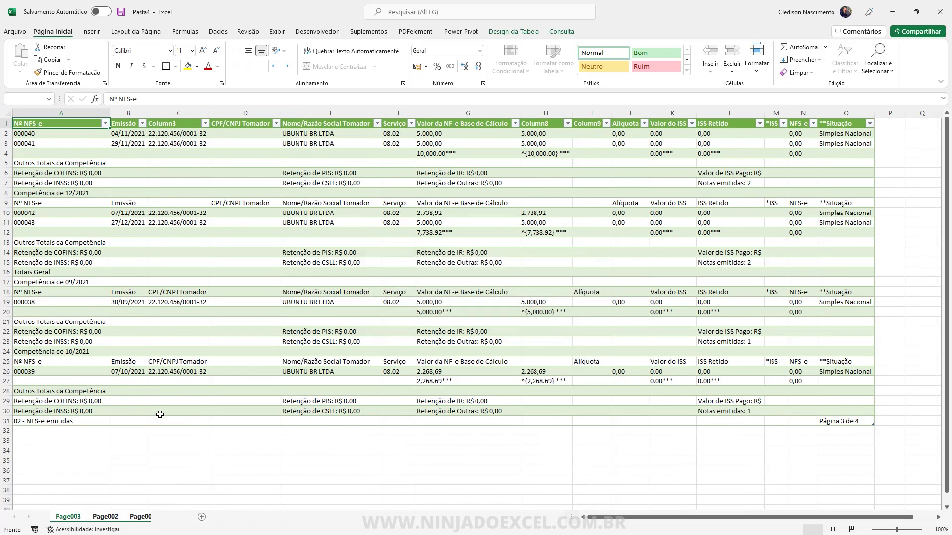
click(94, 517)
right_click(109, 518)
click(149, 392)
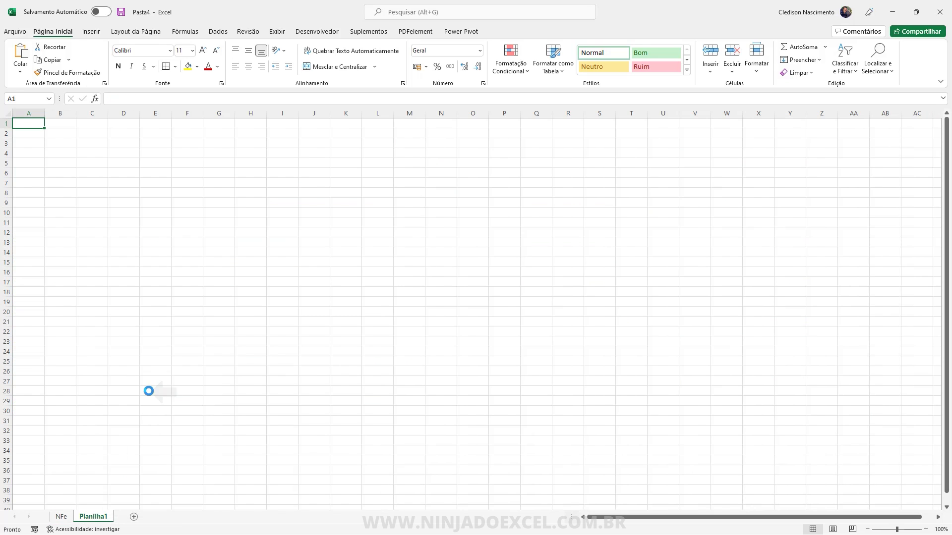
- Format column E values as Contábil R$ amounts and autofit column B to show the dates
click(406, 163)
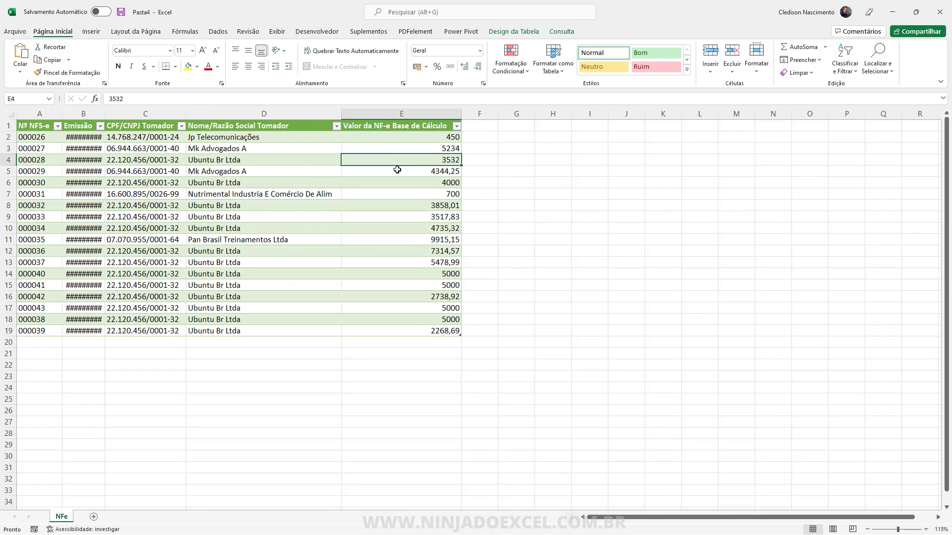
click(402, 121)
click(417, 67)
click(317, 181)
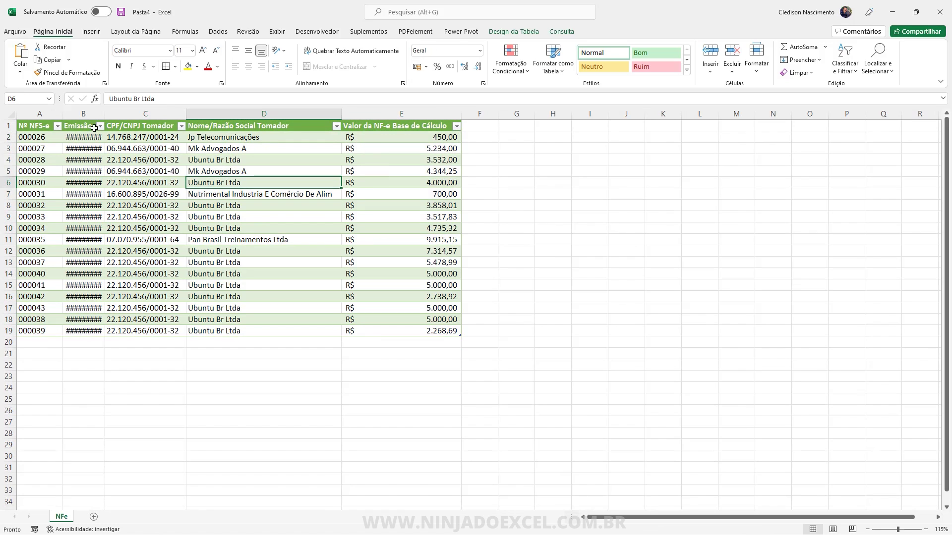
double_click(104, 113)
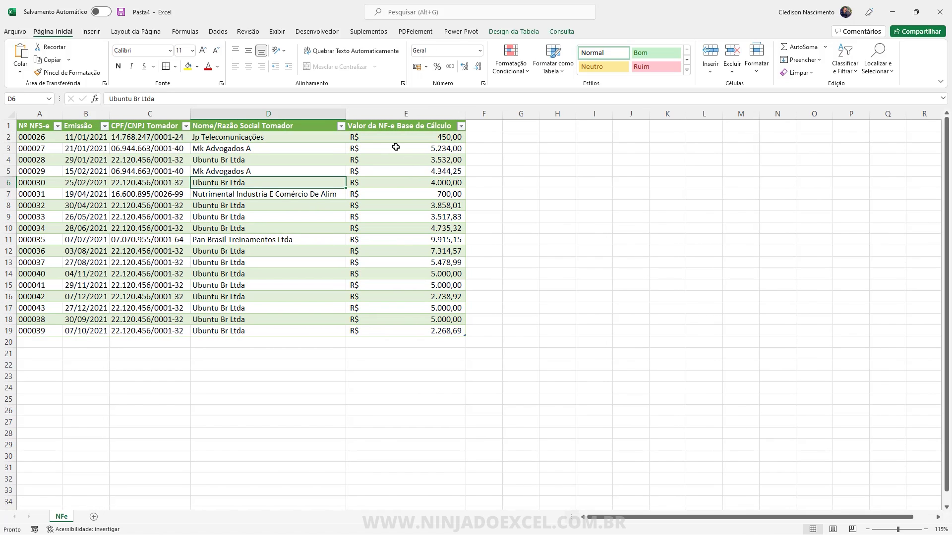
click(399, 240)
- Turn on the NFe table's total row and try Contagem and Máx. for the E20 total
click(533, 32)
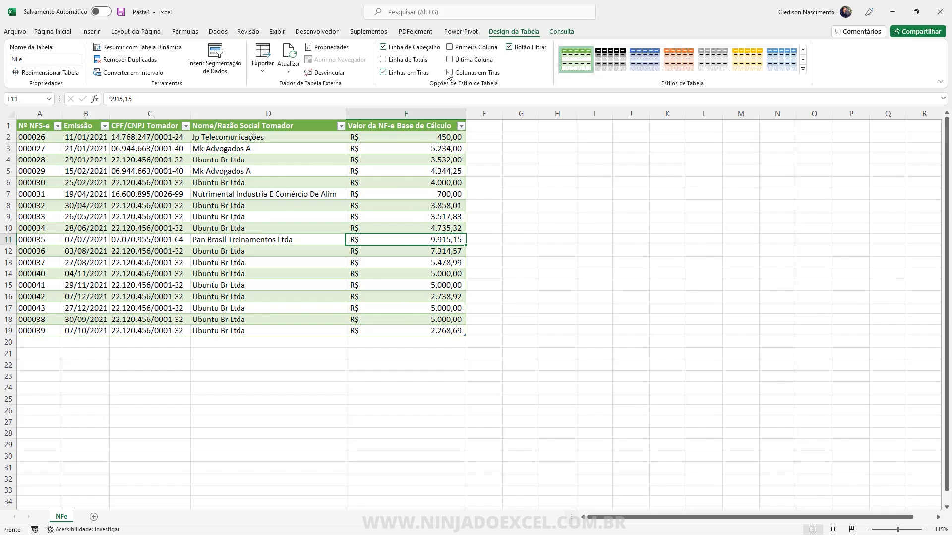
click(401, 63)
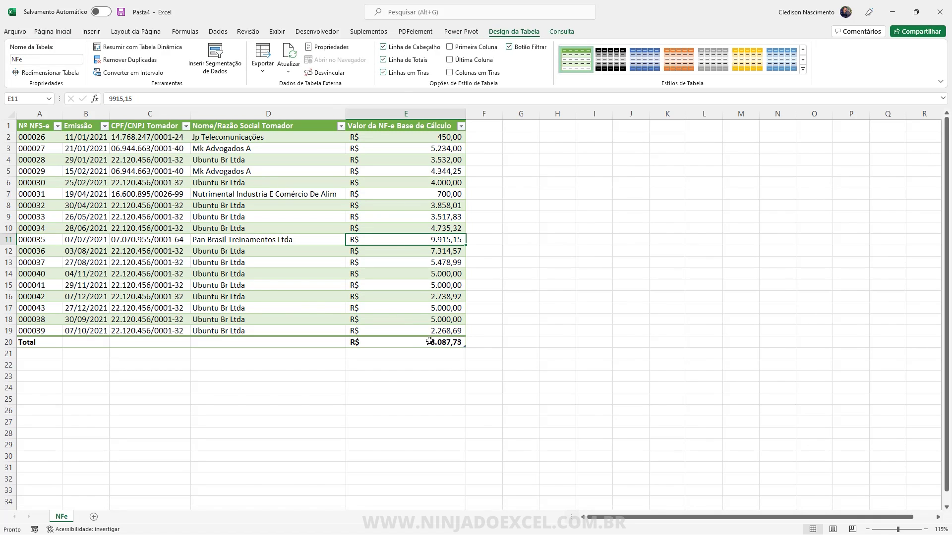
click(427, 341)
click(470, 343)
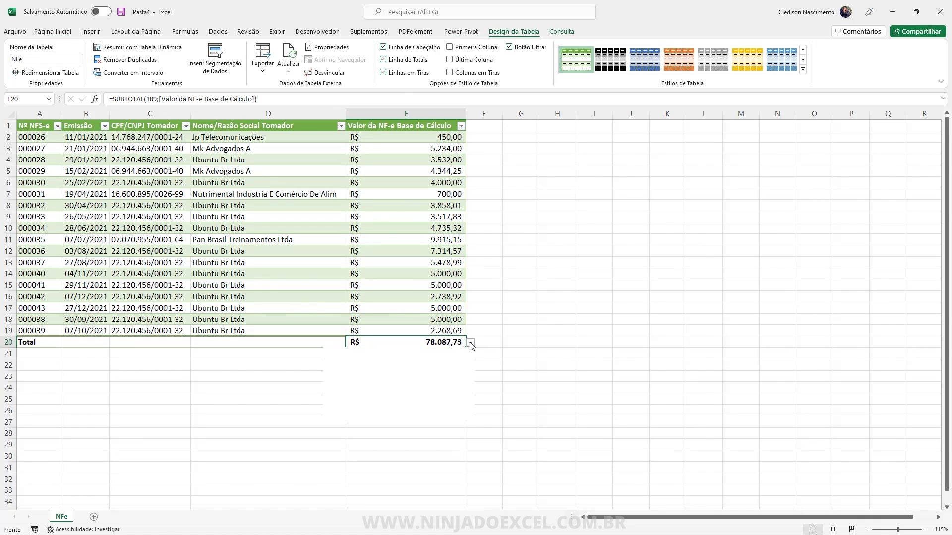
click(370, 368)
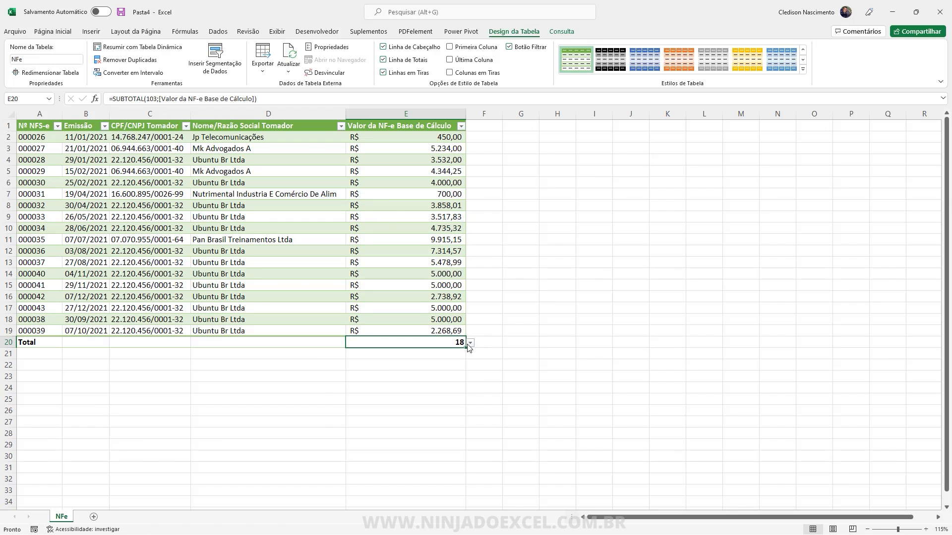
click(470, 342)
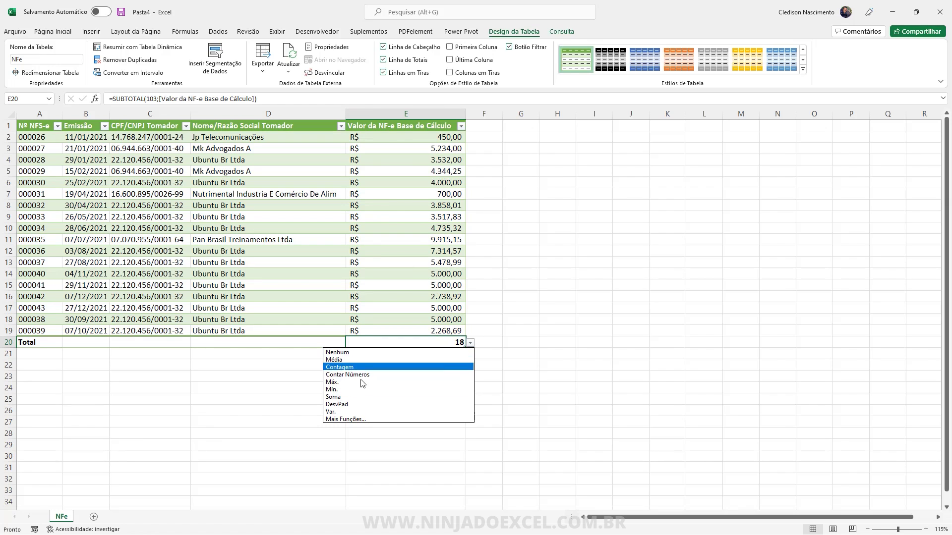
click(343, 382)
- Set the E20 total back to Soma, giving R$ 78.087,73, and return to the table's start
click(436, 274)
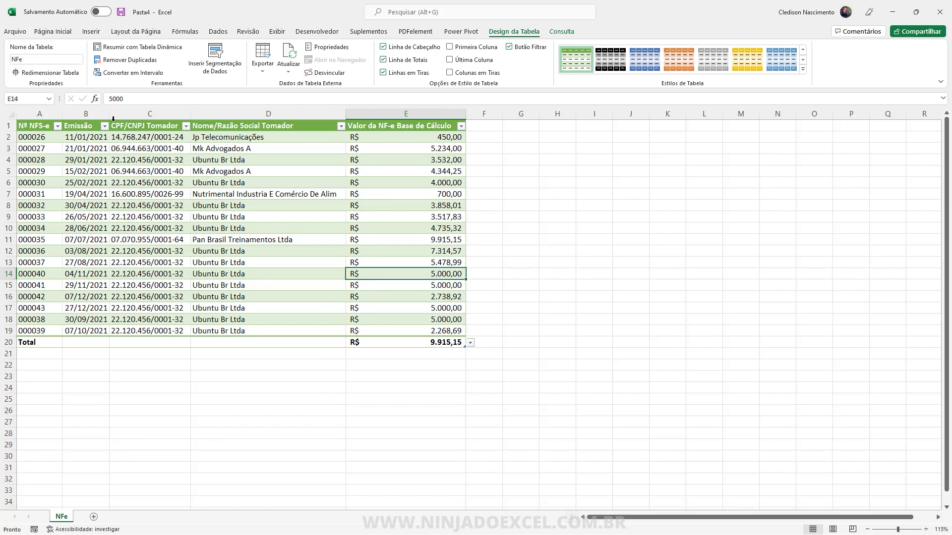
click(472, 345)
click(453, 341)
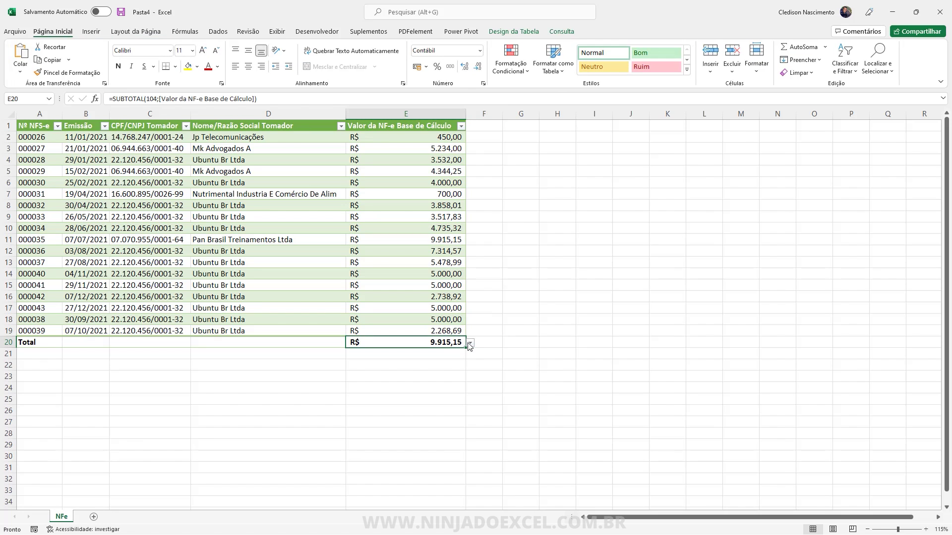
click(472, 346)
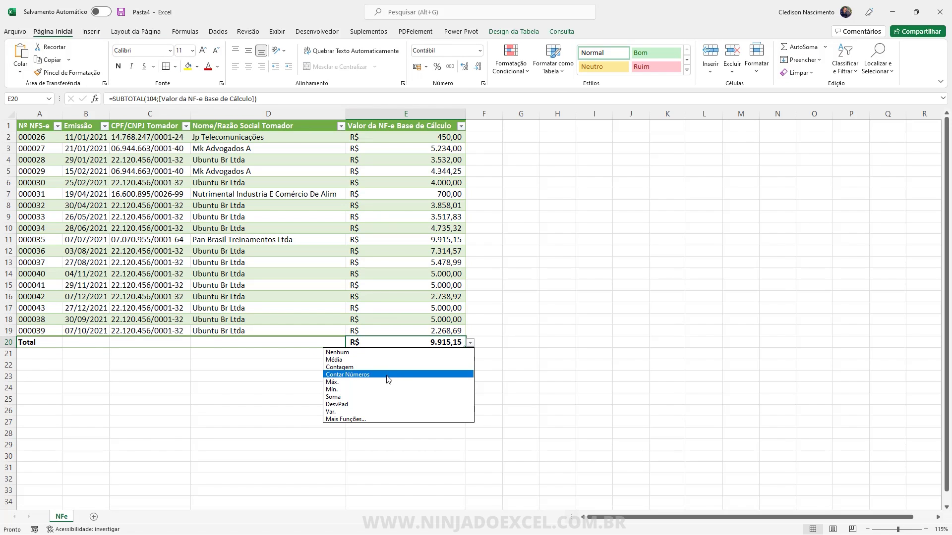
click(347, 400)
key(ctrl+Home)
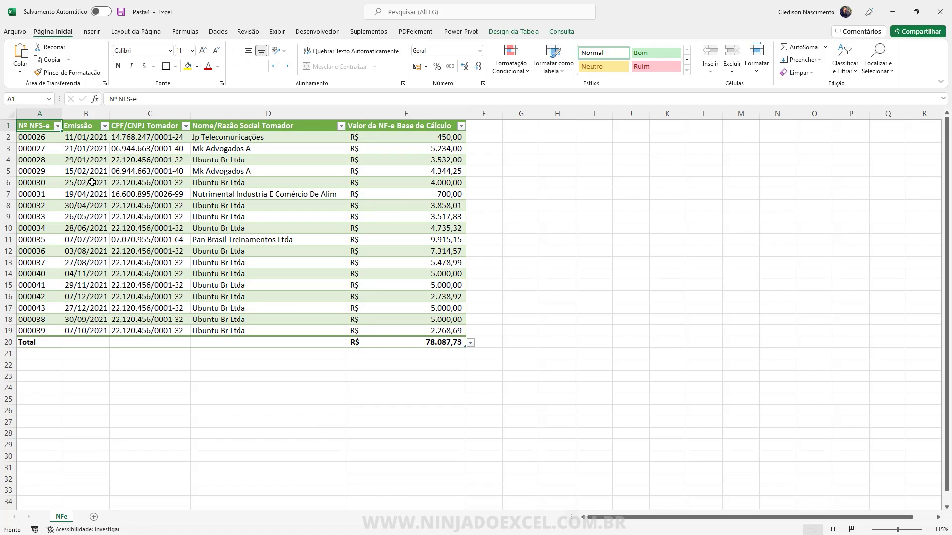